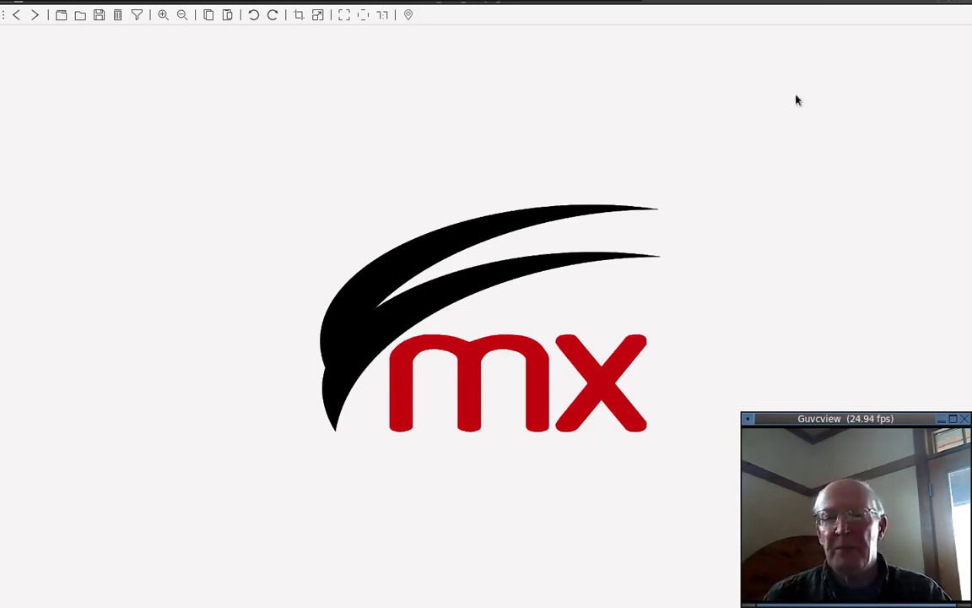
# - Close the full-screen logo image and then the Thunar Pictures window with Alt+F4
pyautogui.click(967, 418)
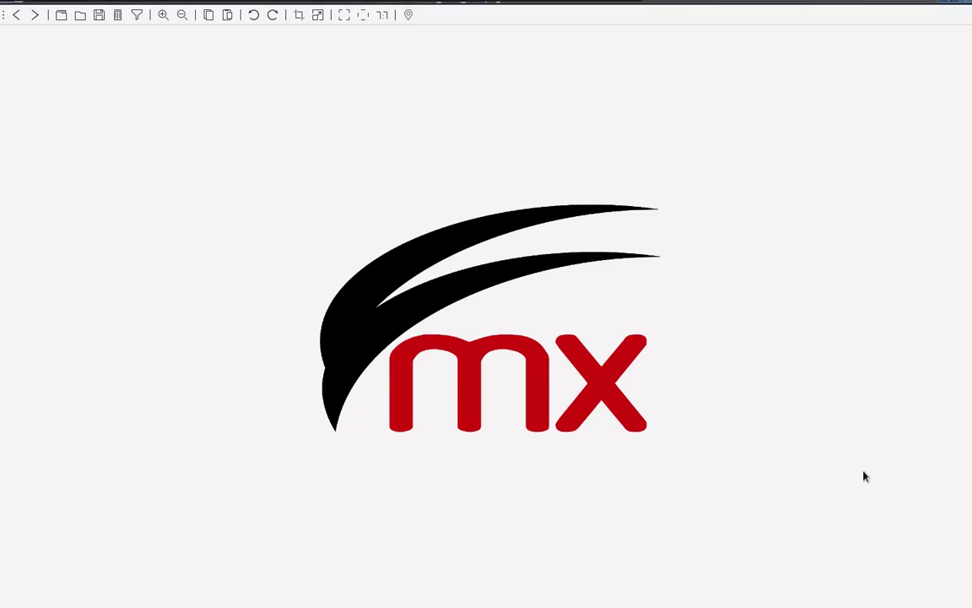
pyautogui.hotkey('alt', 'F4')
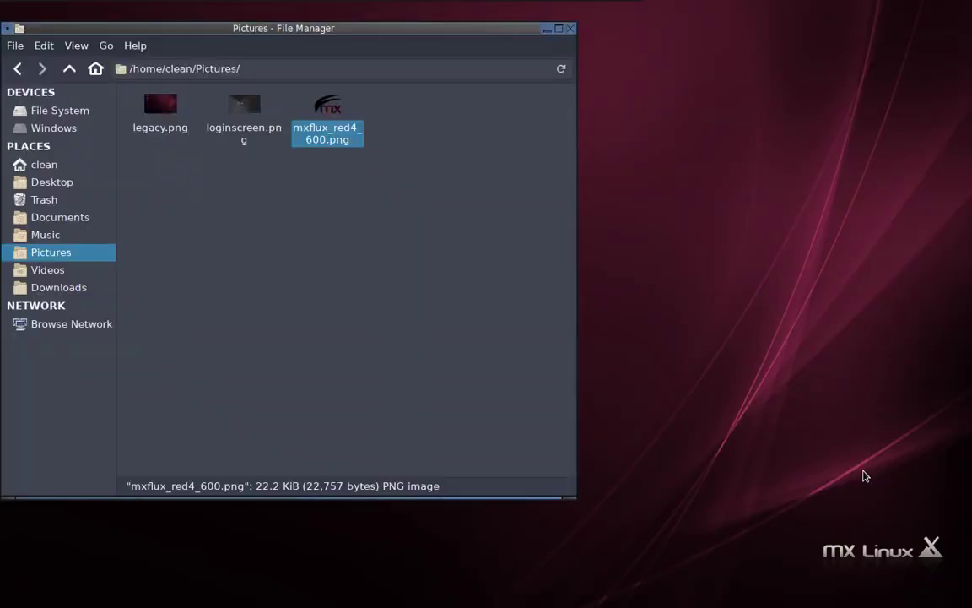
pyautogui.hotkey('alt', 'F4')
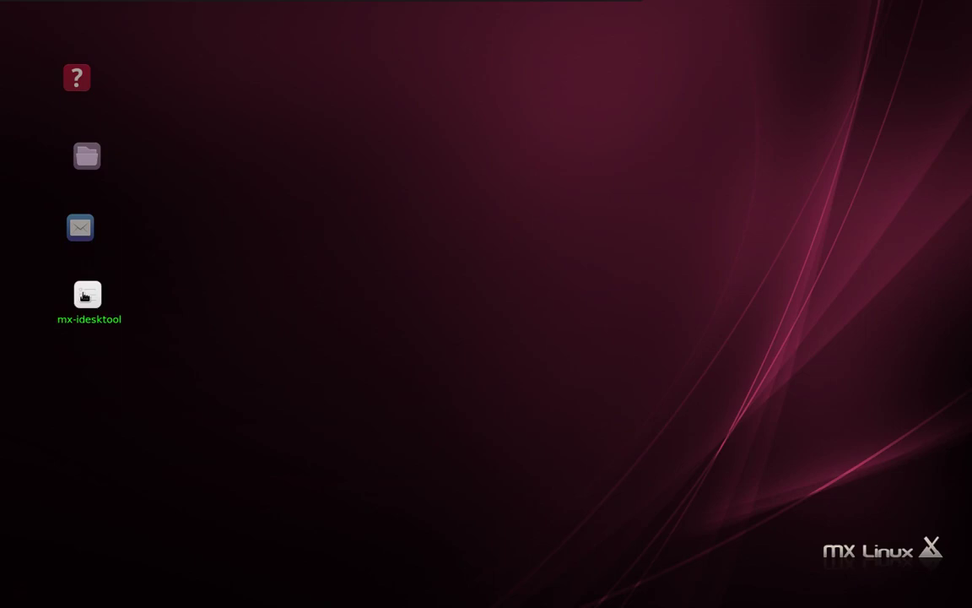
# - Launch mx-idesktool from its desktop icon, move its window up-right, and select Locate then Write
pyautogui.doubleClick(84, 296)
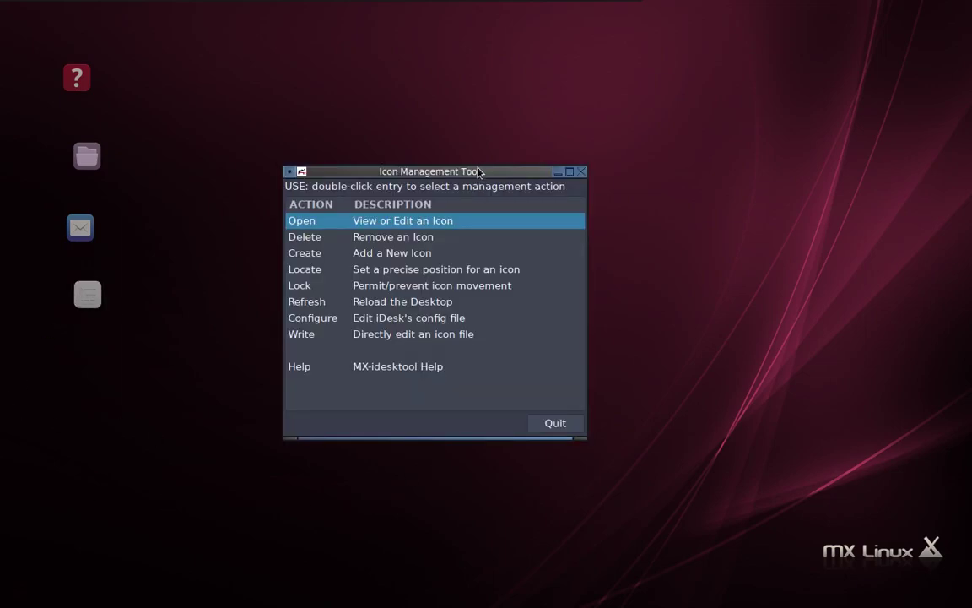
pyautogui.moveTo(478, 172); pyautogui.dragTo(542, 121)
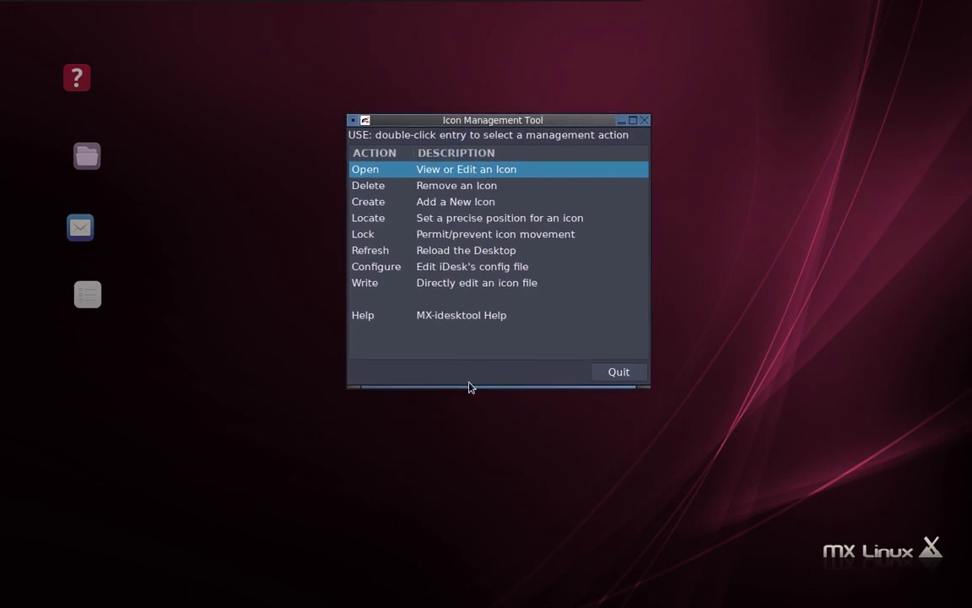
pyautogui.click(470, 220)
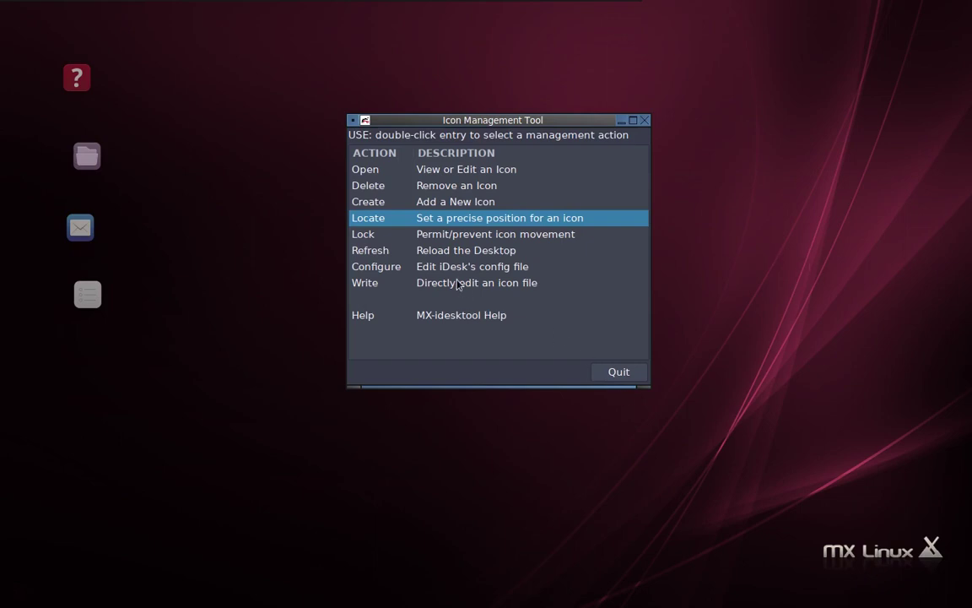
pyautogui.click(434, 283)
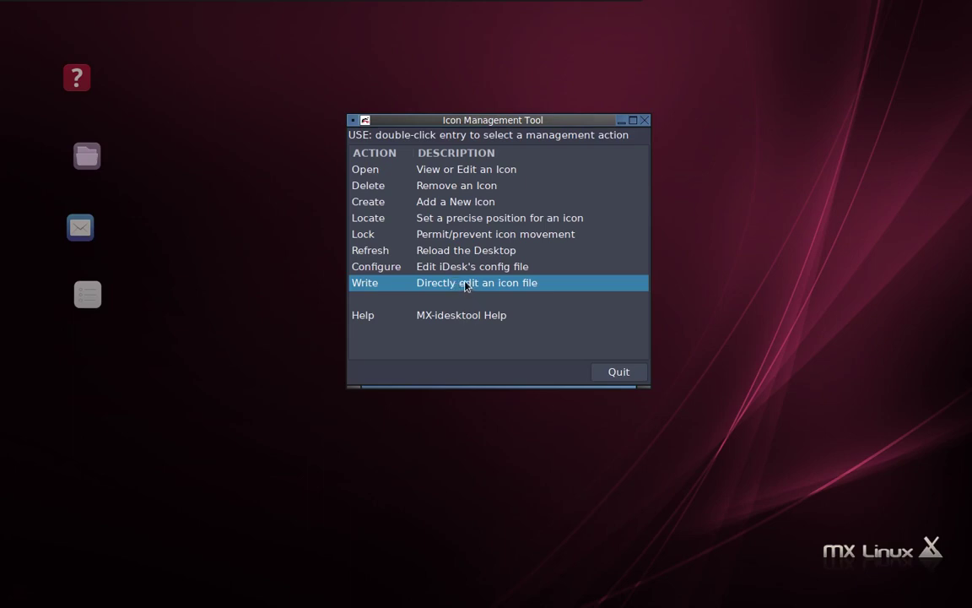
pyautogui.doubleClick(465, 286)
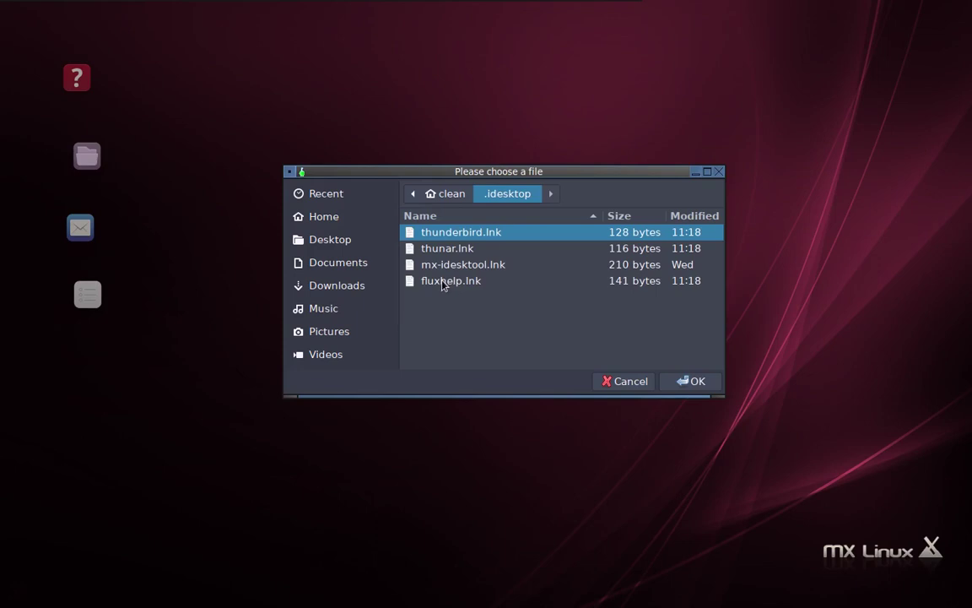
pyautogui.click(444, 283)
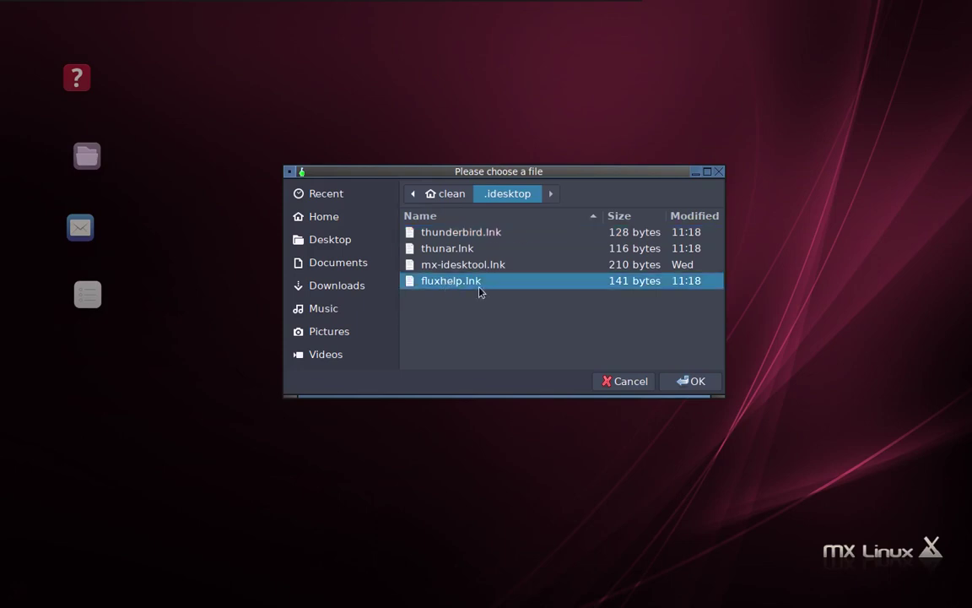
pyautogui.click(695, 382)
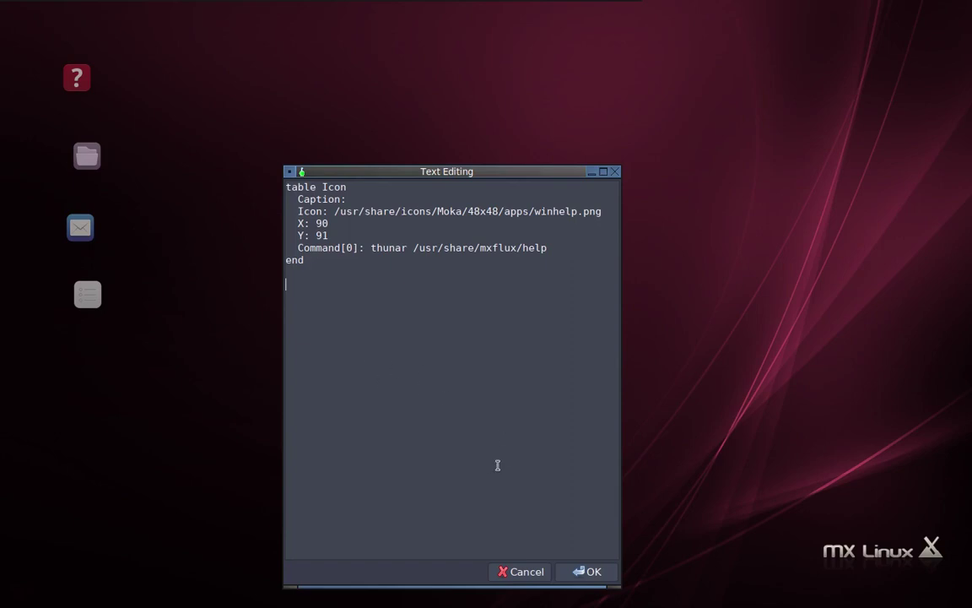
pyautogui.click(518, 573)
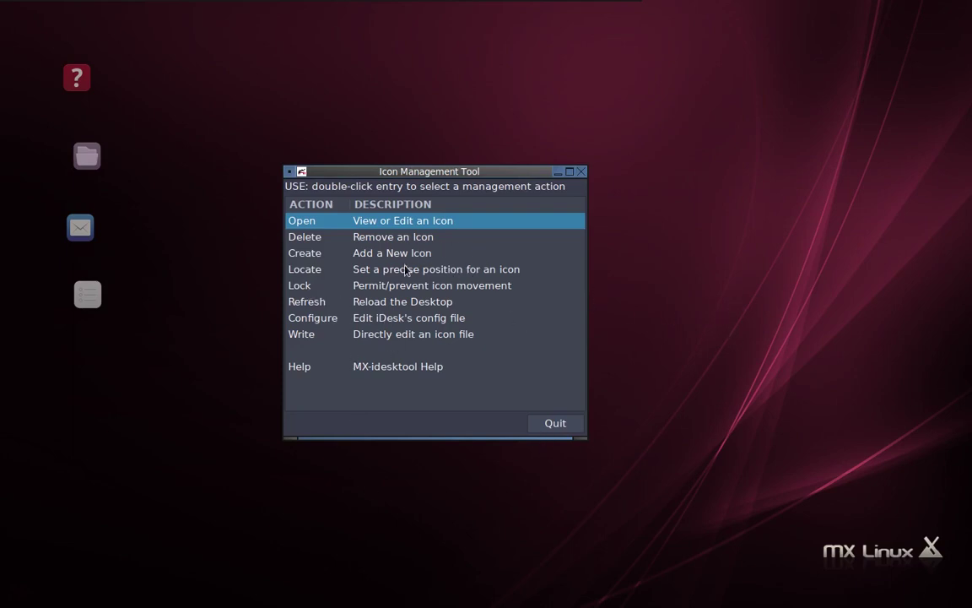
# - Use Locate to place the fluxhelp.lnk help icon at X 100, Y 100
pyautogui.click(368, 272)
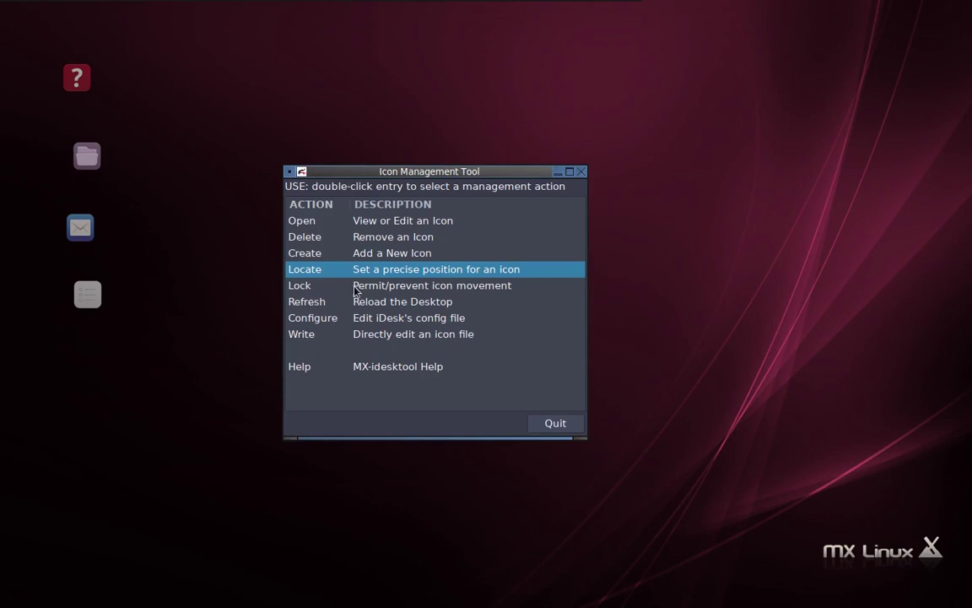
pyautogui.doubleClick(389, 271)
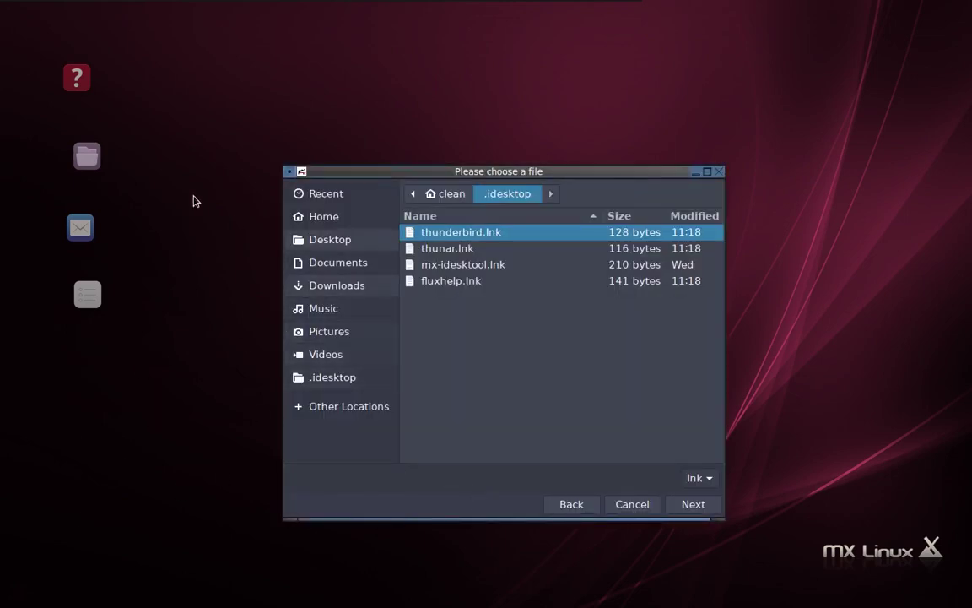
pyautogui.click(468, 281)
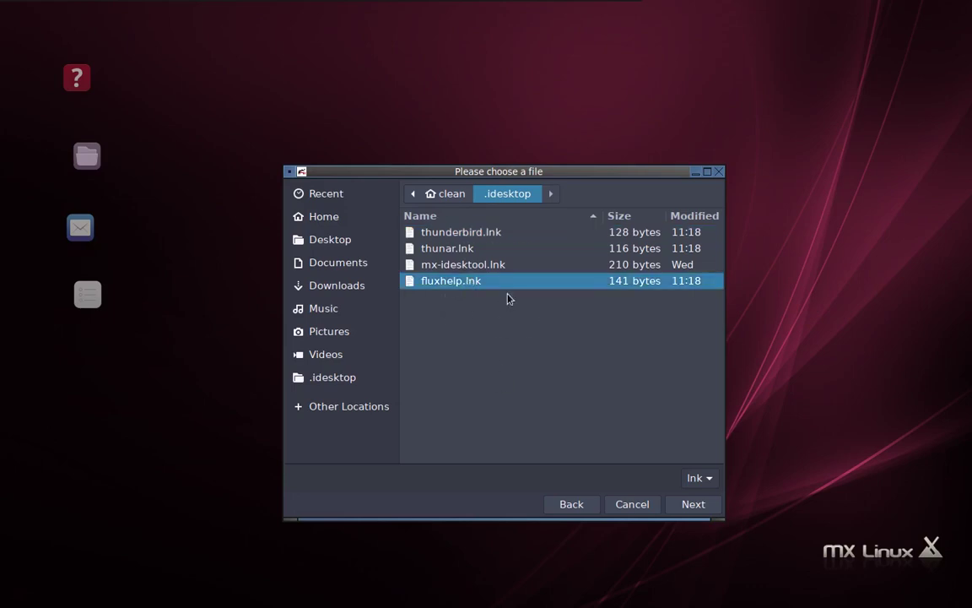
pyautogui.click(695, 504)
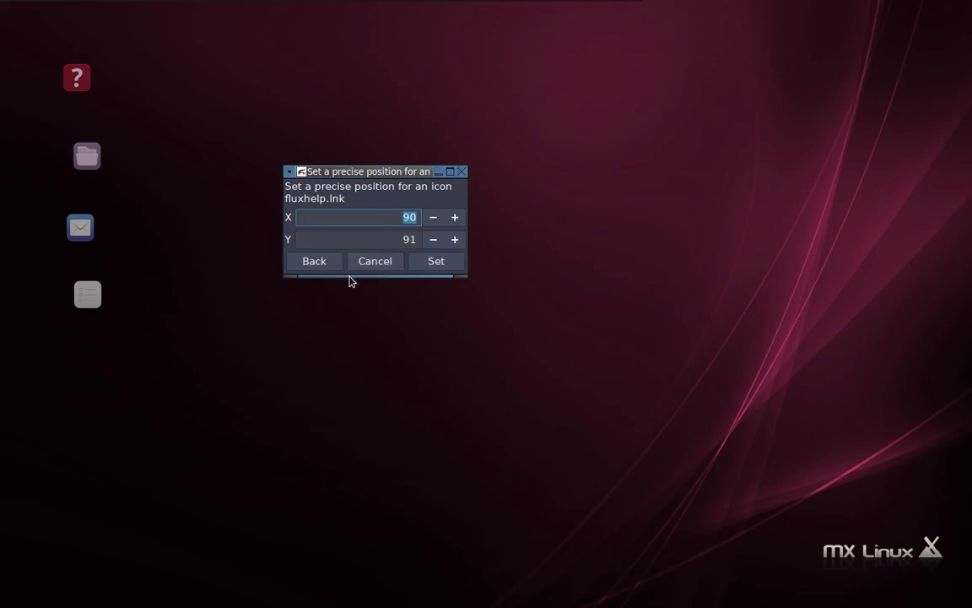
pyautogui.write('100')
pyautogui.press('Tab')
pyautogui.write('100')
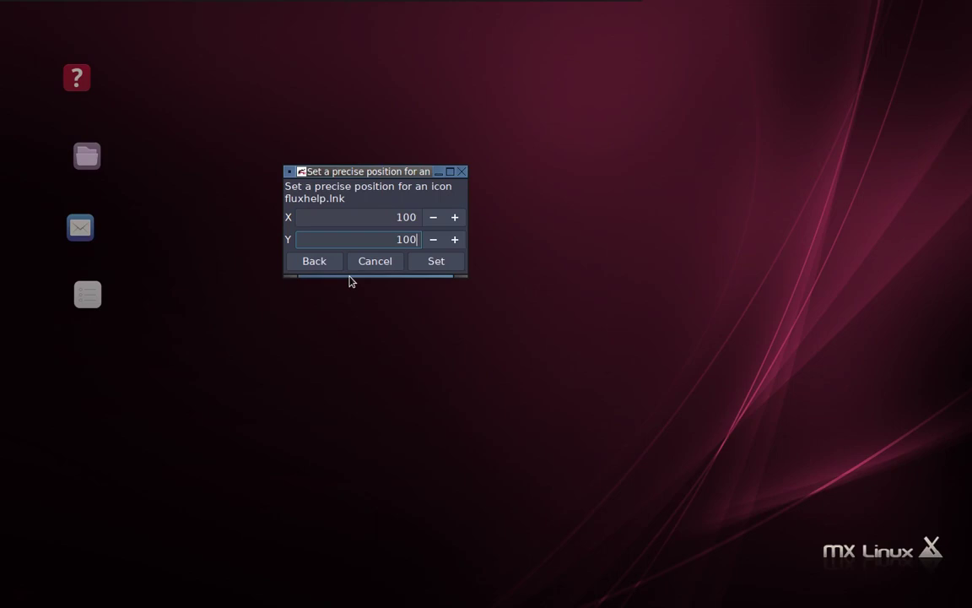
pyautogui.click(437, 262)
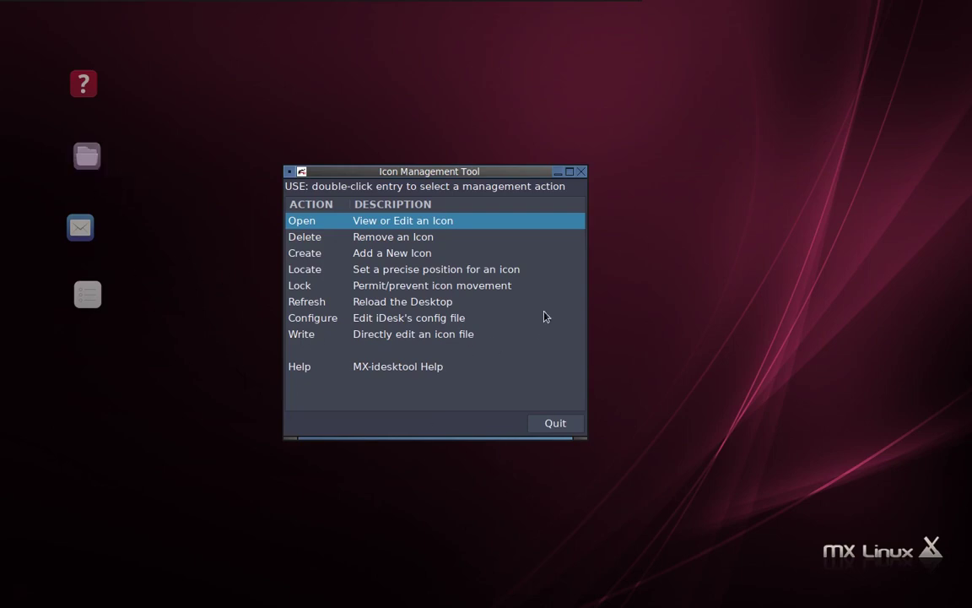
# - After backing out of one Locate attempt, place the thunar.lnk folder icon at X 100, Y 200
pyautogui.click(370, 272)
pyautogui.doubleClick(370, 272)
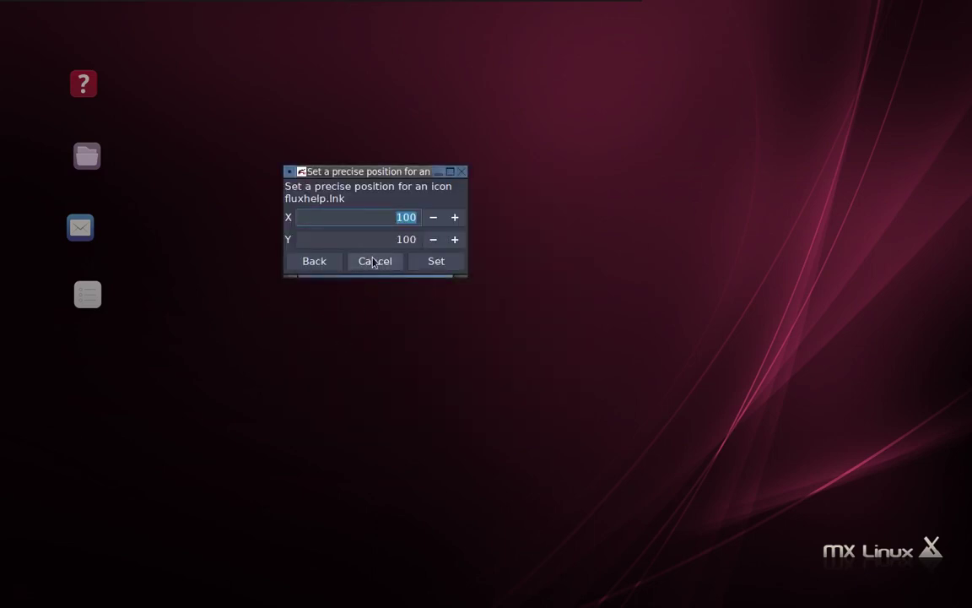
pyautogui.click(372, 264)
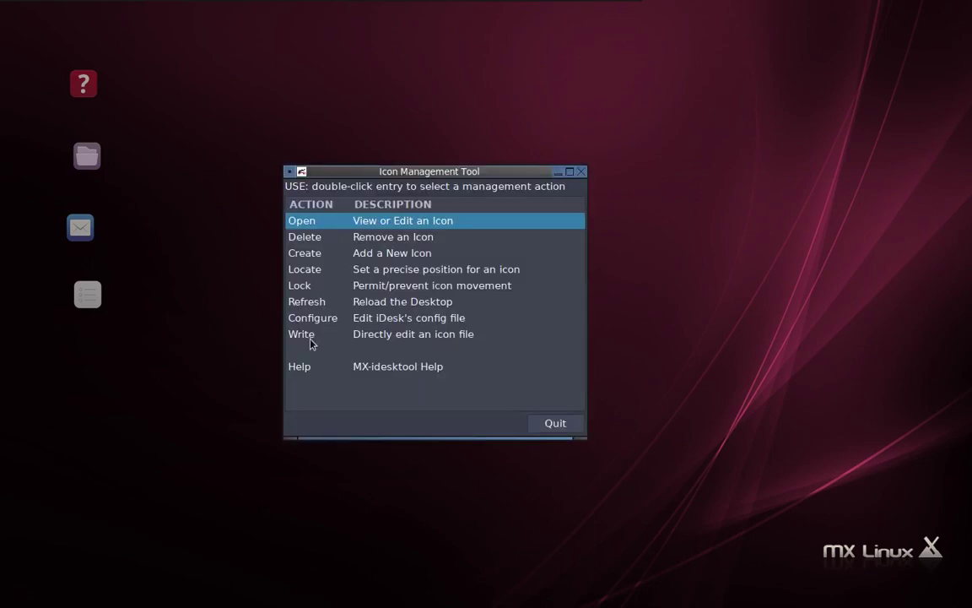
pyautogui.doubleClick(394, 271)
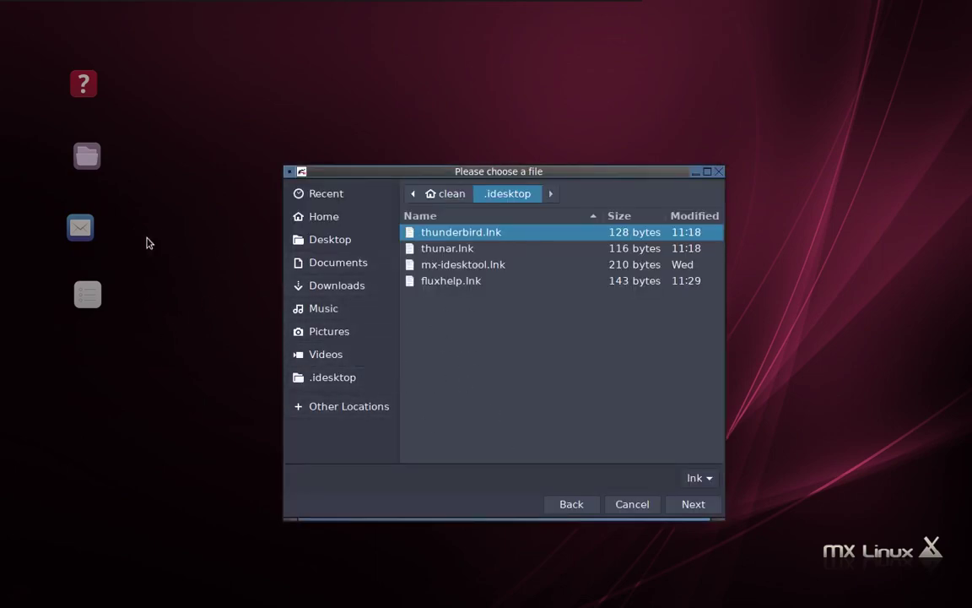
pyautogui.click(435, 249)
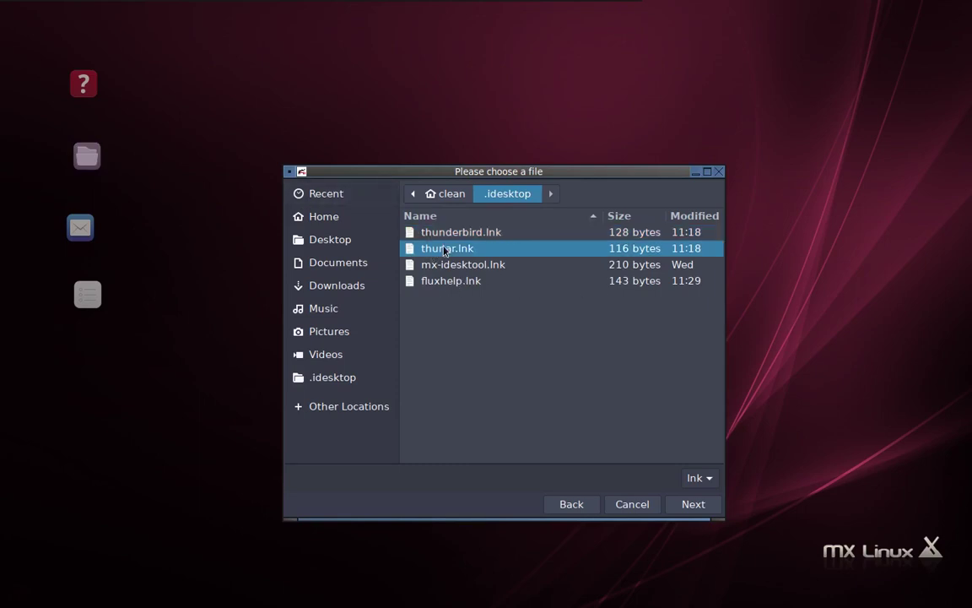
pyautogui.click(693, 505)
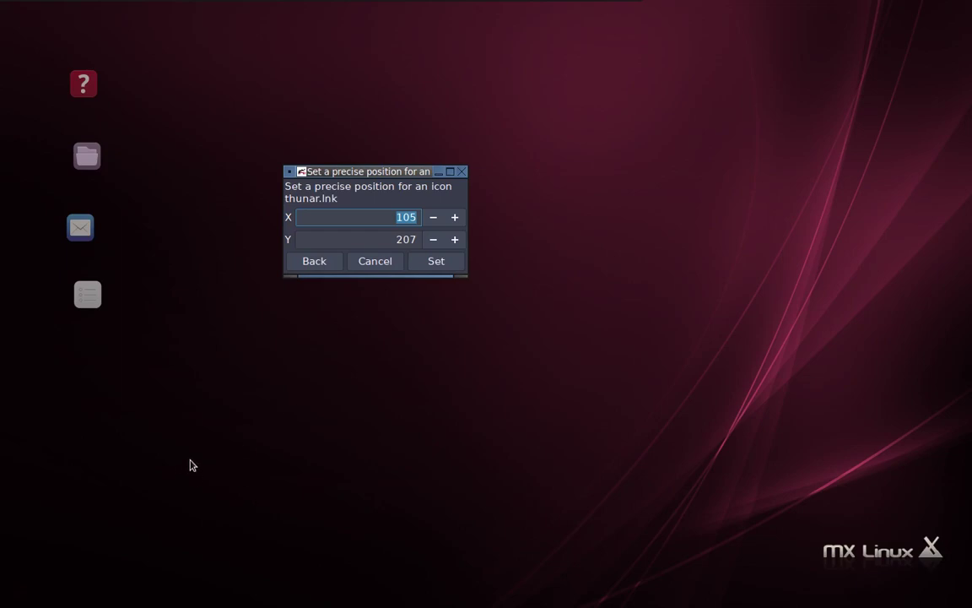
pyautogui.write('100')
pyautogui.press('Tab')
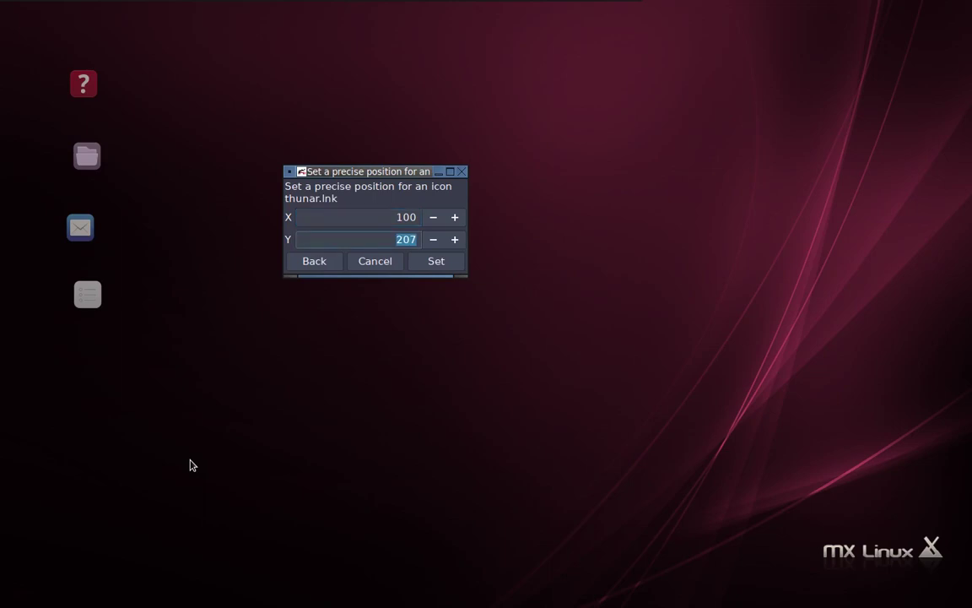
pyautogui.write('200')
pyautogui.click(448, 264)
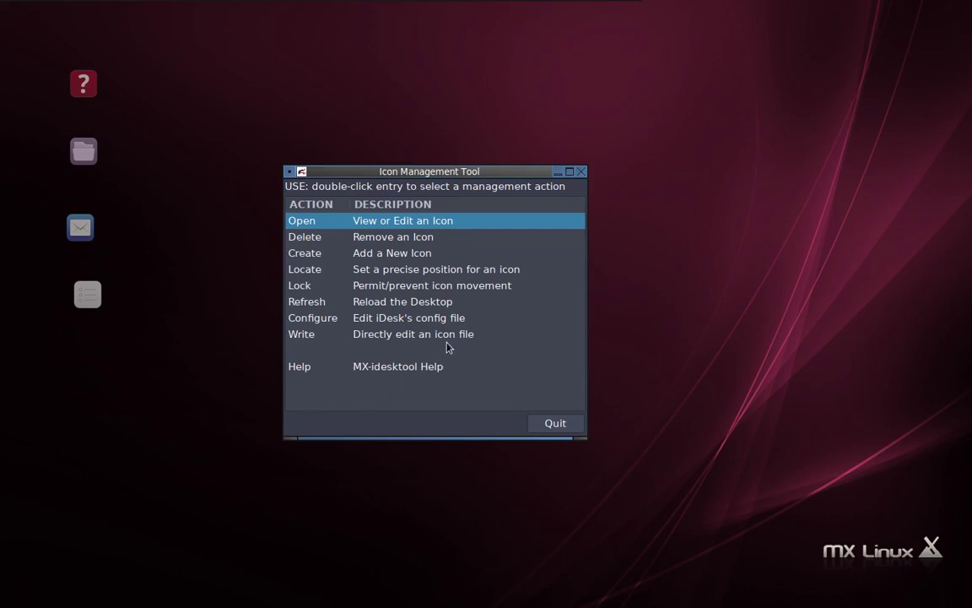
# - Edit mx-idesktool.lnk directly, changing X 106 to 100 and Y 412 to 400, and save
pyautogui.doubleClick(378, 334)
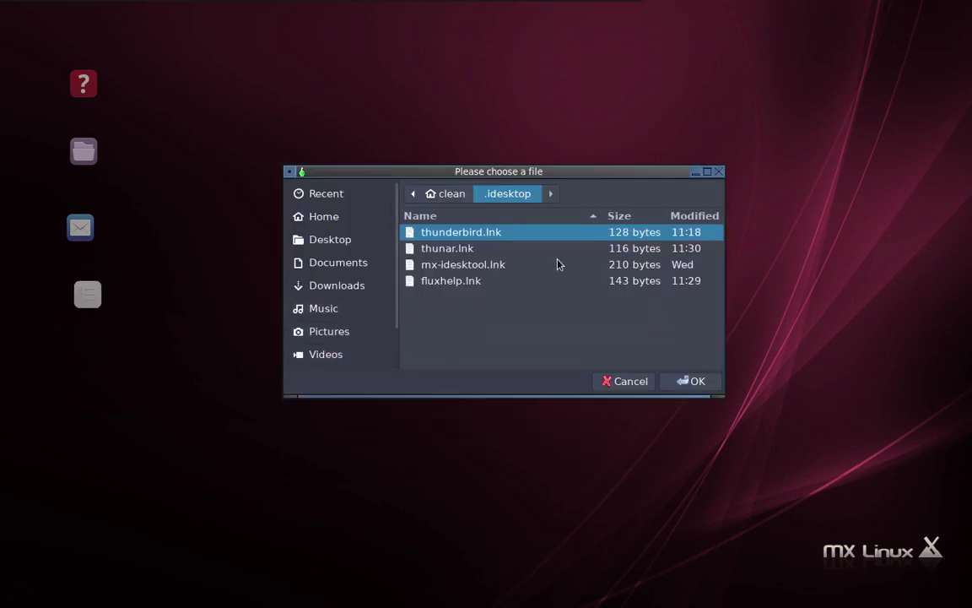
pyautogui.click(484, 267)
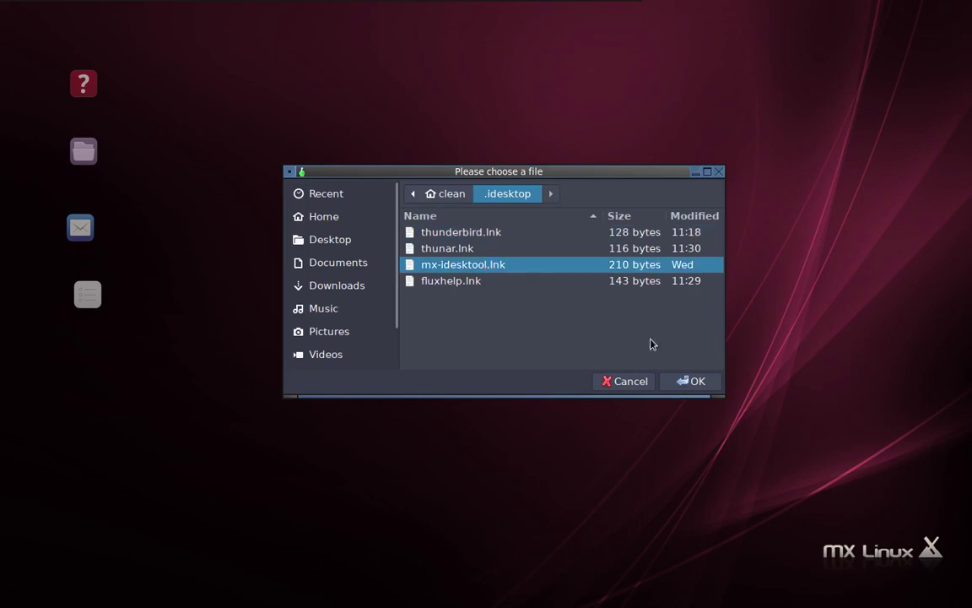
pyautogui.click(690, 381)
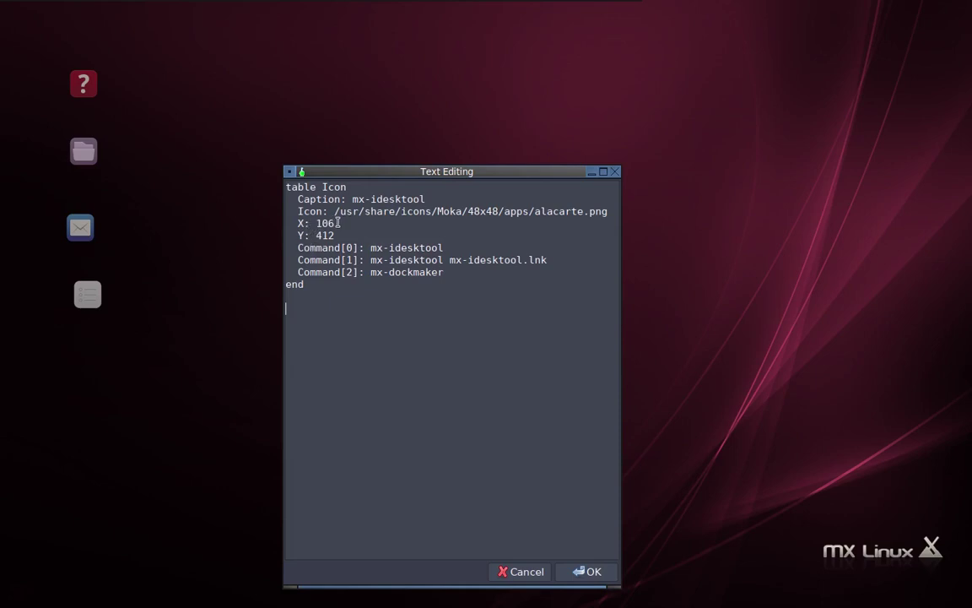
pyautogui.moveTo(335, 224); pyautogui.dragTo(335, 235)
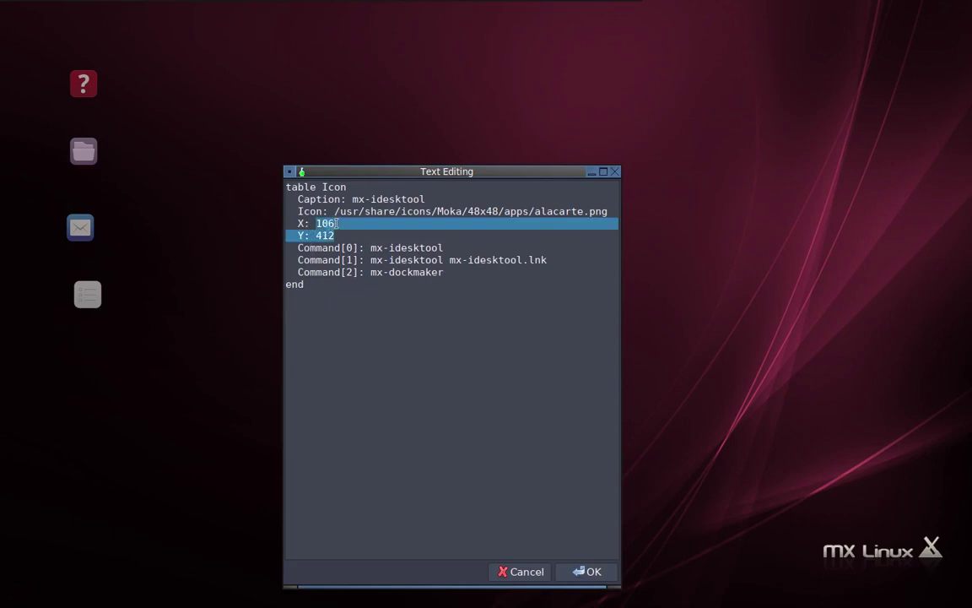
pyautogui.click(336, 225)
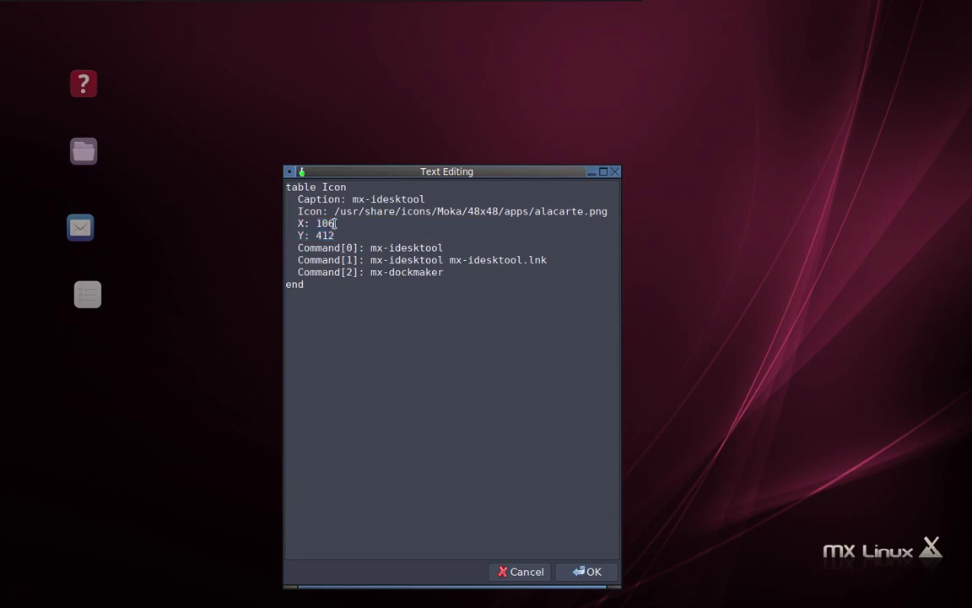
pyautogui.press('BackSpace')
pyautogui.write('00')
pyautogui.click(584, 573)
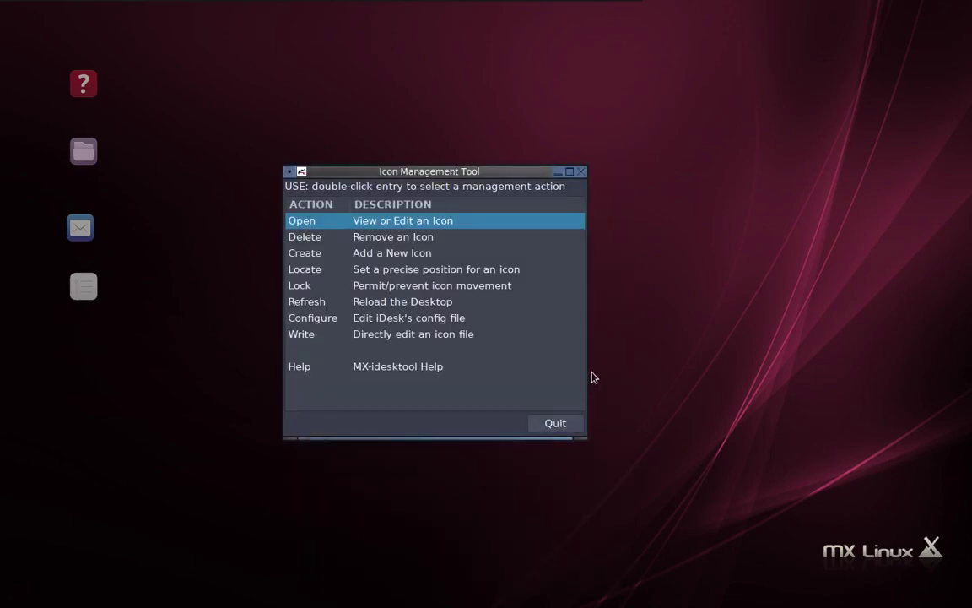
# - Look through the iDesk configuration file, close it unchanged, and quit the Icon Management Tool
pyautogui.doubleClick(402, 319)
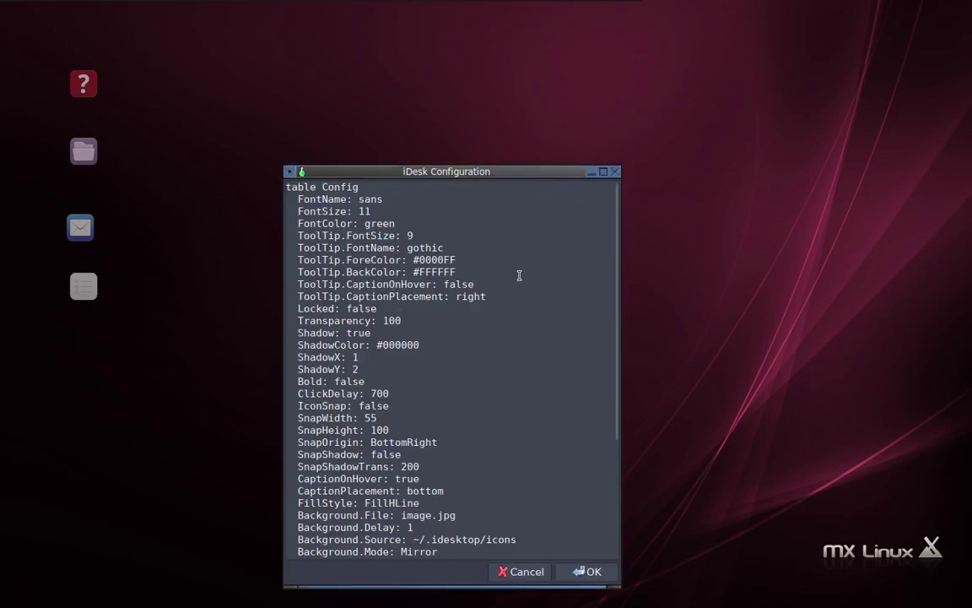
pyautogui.scroll(-5, 519, 252)
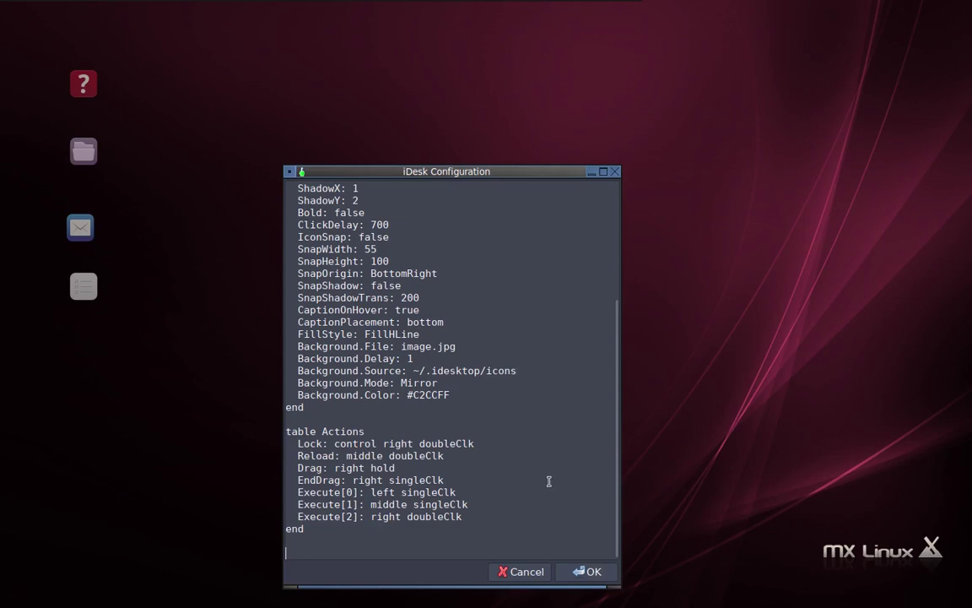
pyautogui.click(592, 572)
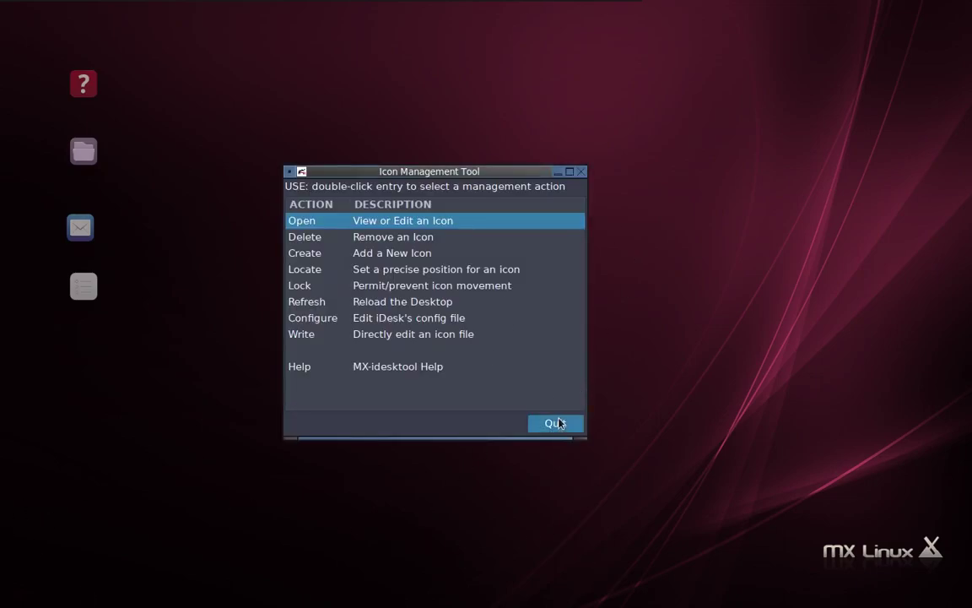
pyautogui.click(556, 423)
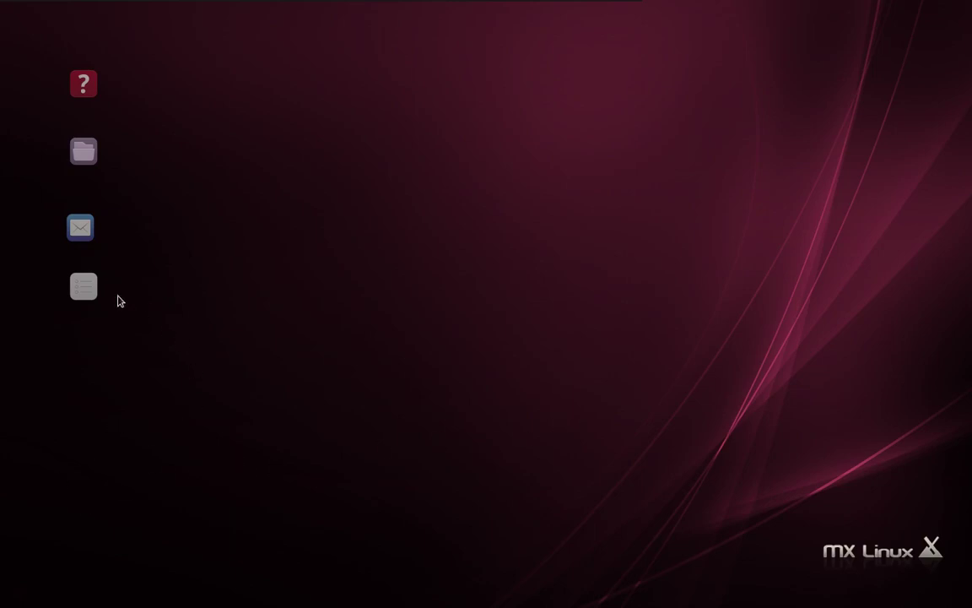
# - Test the repositioned desktop icon by launching the icon tool and Dockmaker, then reopen the icon tool
pyautogui.doubleClick(87, 285)
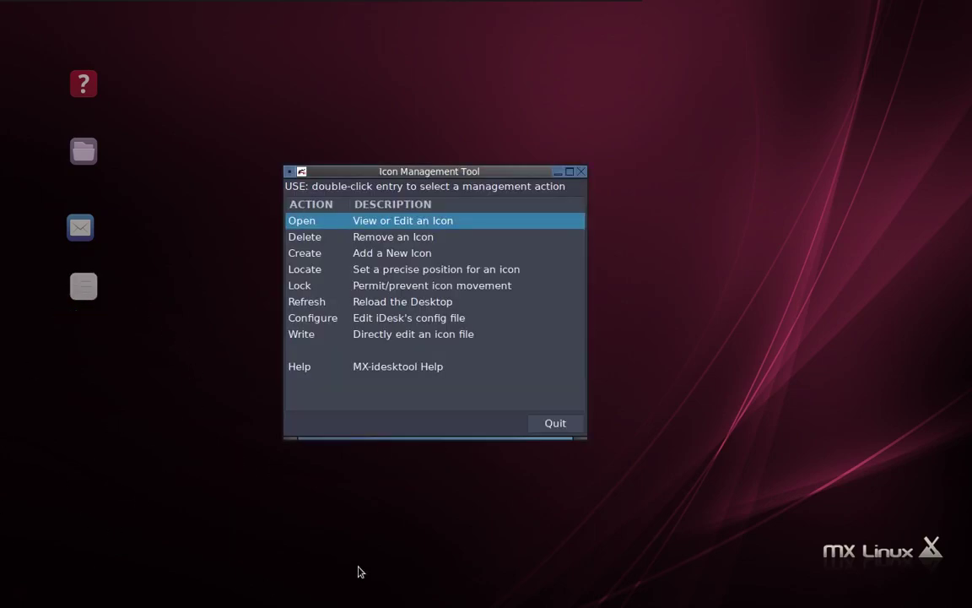
pyautogui.click(555, 424)
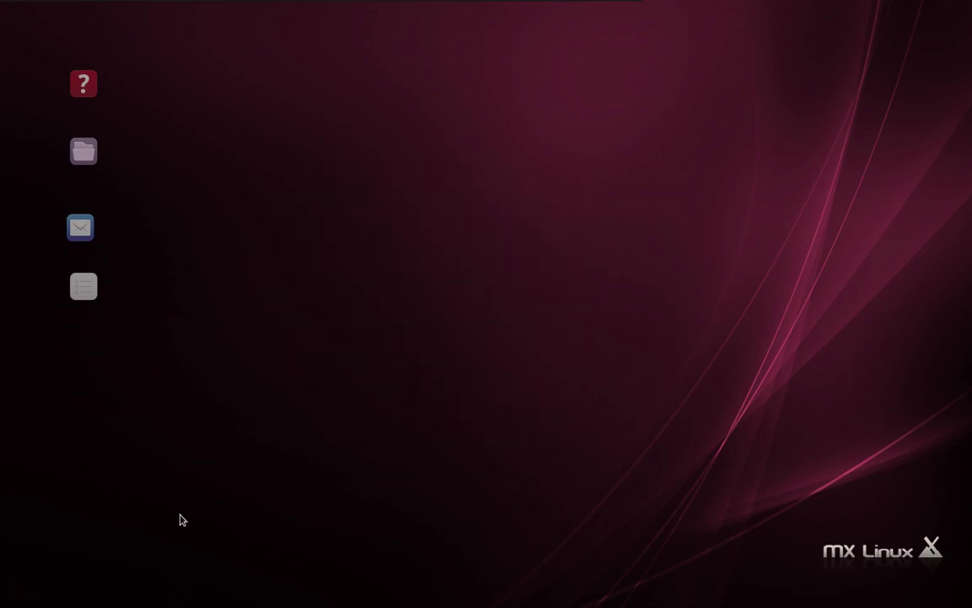
pyautogui.doubleClick(90, 286)
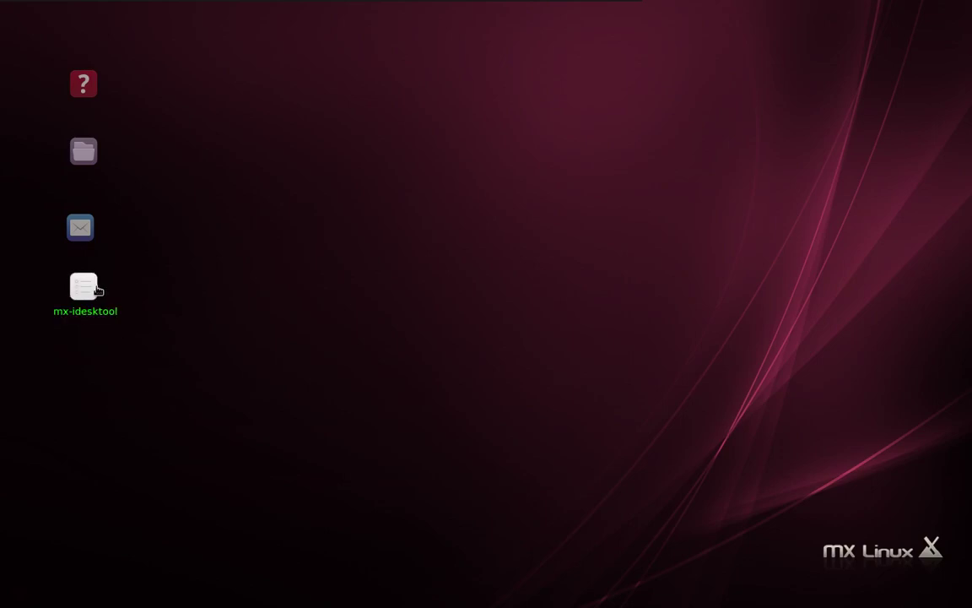
pyautogui.doubleClick(93, 288)
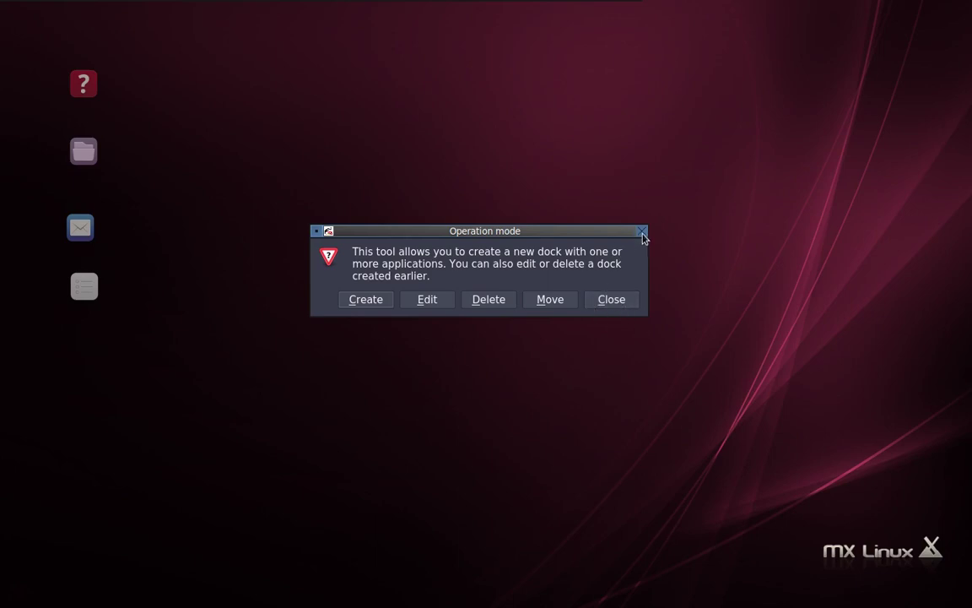
pyautogui.click(611, 300)
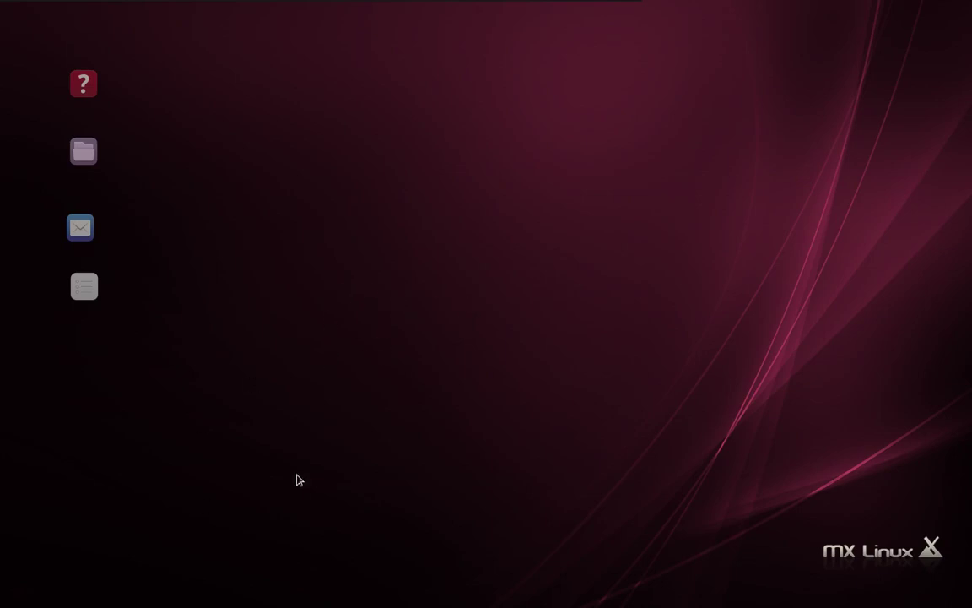
pyautogui.doubleClick(81, 285)
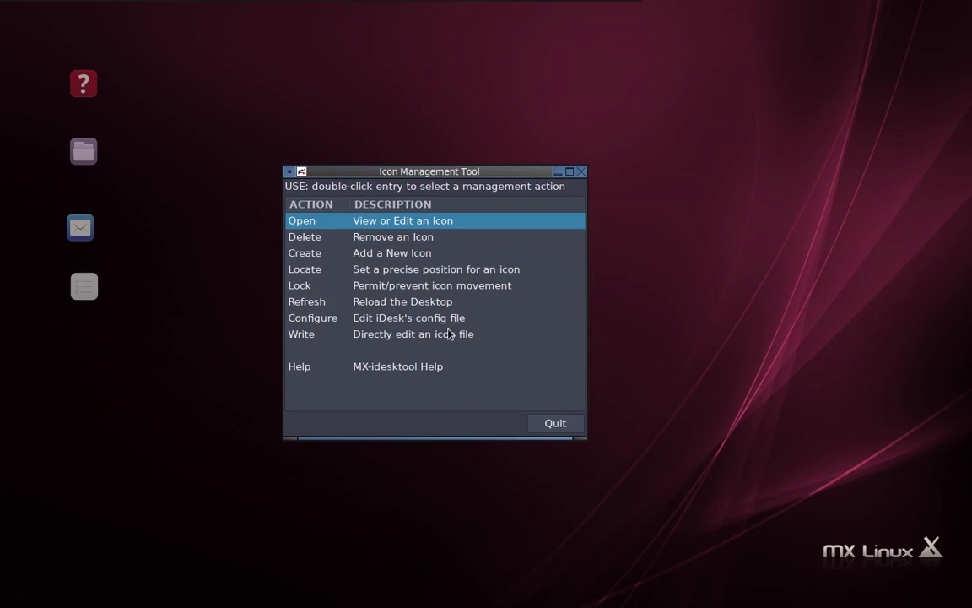
# - Start the Write action, then cancel its file chooser and close the empty text editor
pyautogui.doubleClick(421, 336)
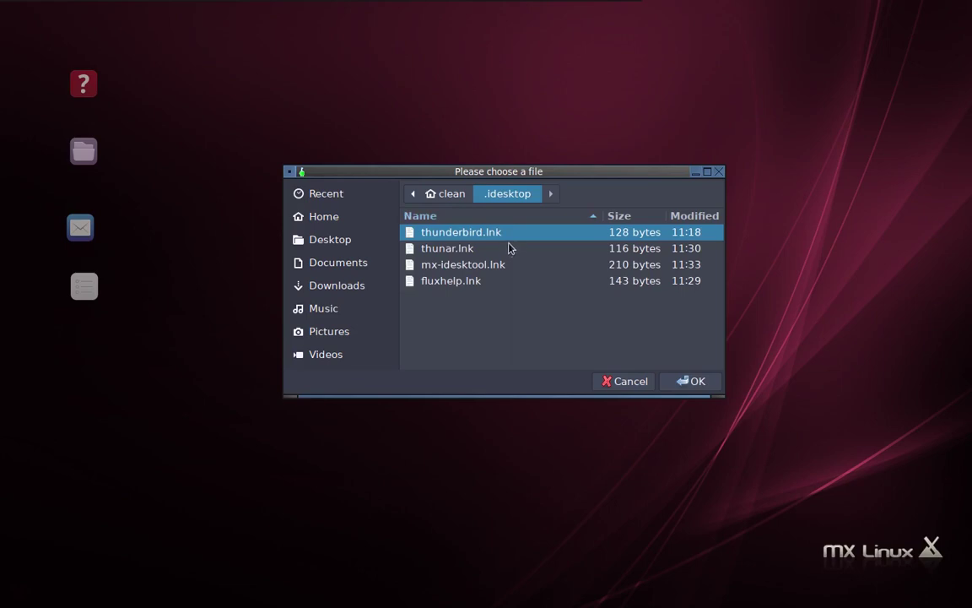
pyautogui.click(635, 382)
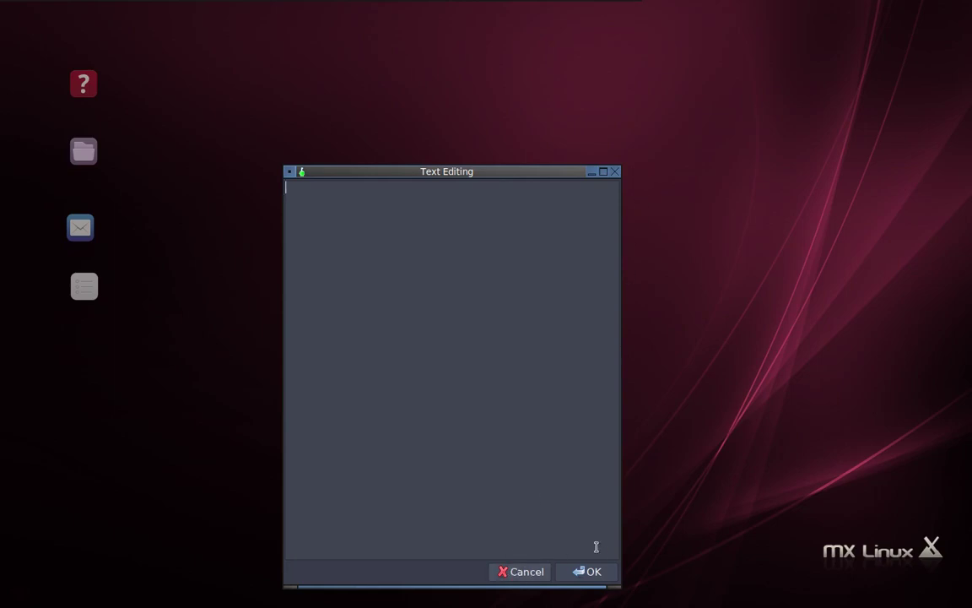
pyautogui.click(515, 572)
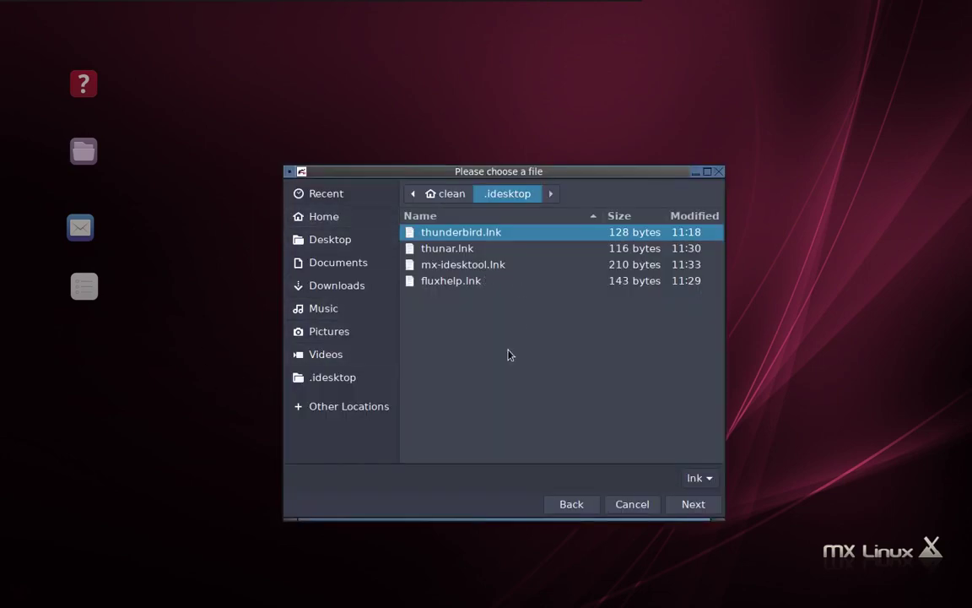
# - Change the mx-idesktool.lnk caption to 'MXFB Tools', keeping its link name, commands and alacarte.png image
pyautogui.doubleClick(497, 265)
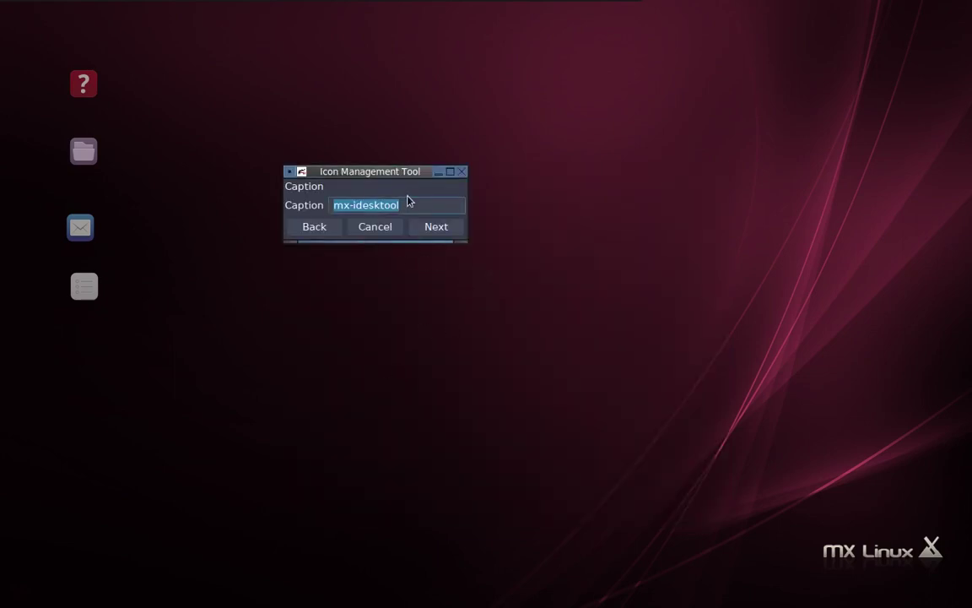
pyautogui.click(412, 205)
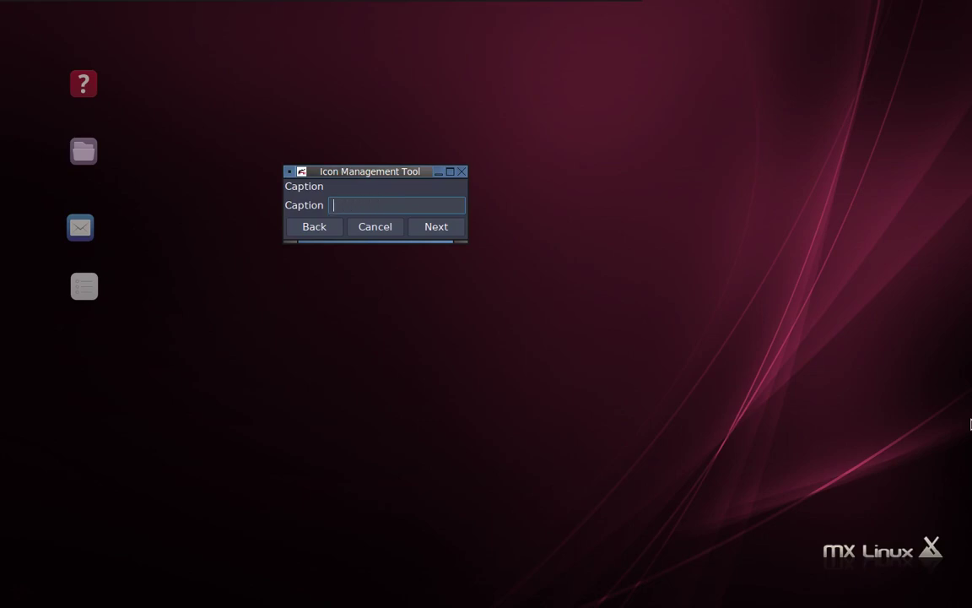
pyautogui.write('MXFB Tools')
pyautogui.click(439, 234)
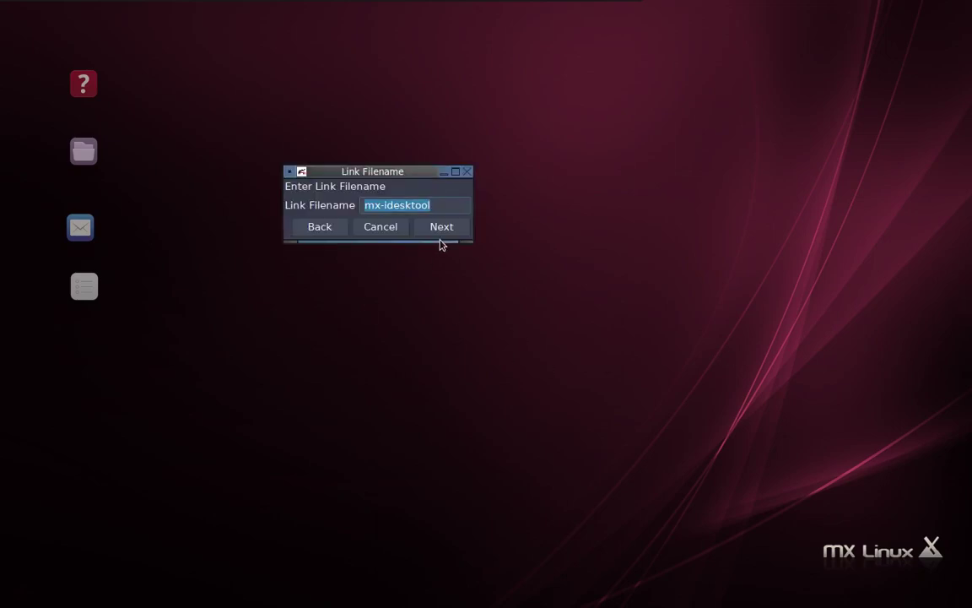
pyautogui.click(444, 231)
pyautogui.click(499, 234)
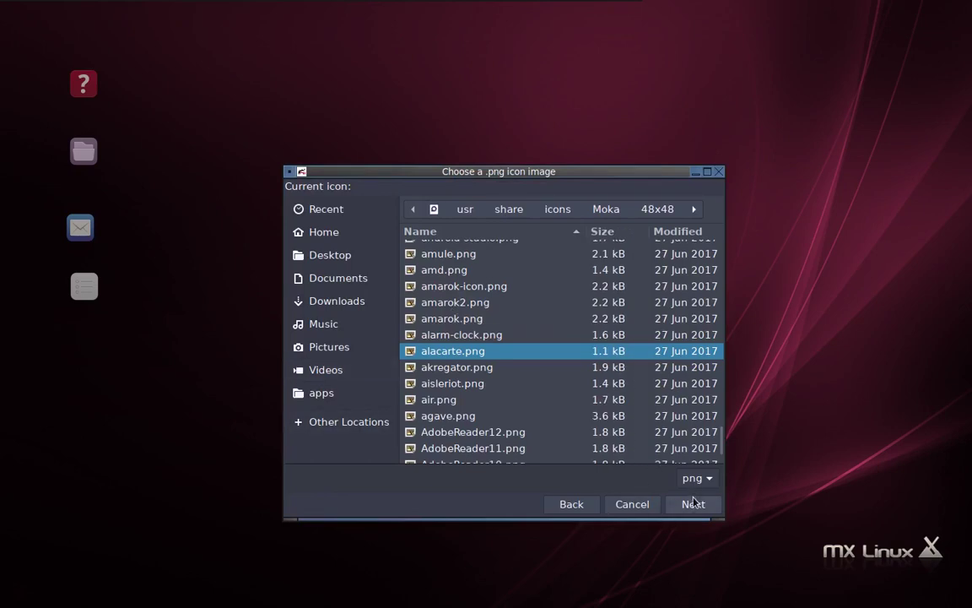
pyautogui.click(691, 502)
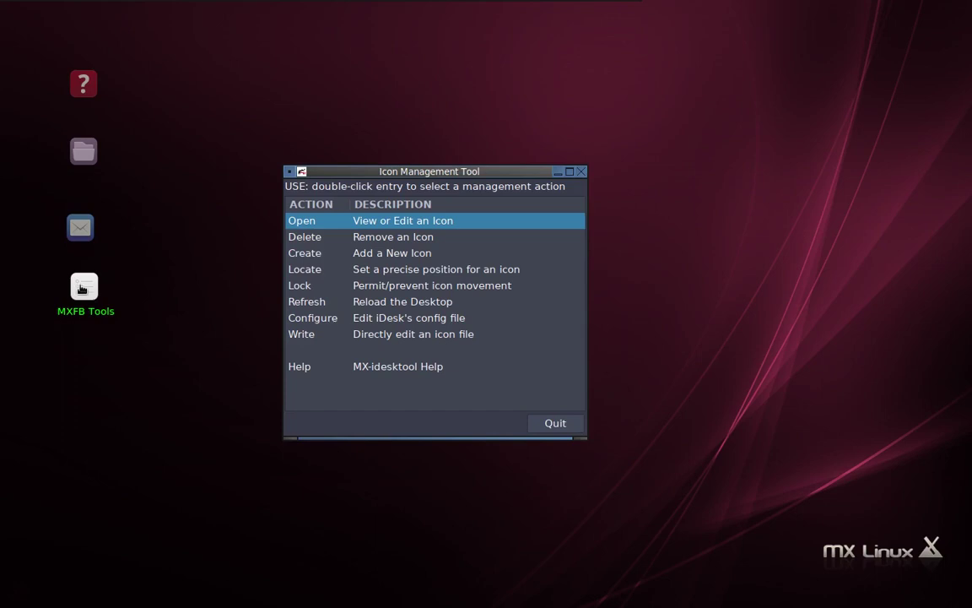
# - Quit the Icon Management Tool and launch MX Dockmaker from the MXFB Tools desktop icon
pyautogui.click(556, 424)
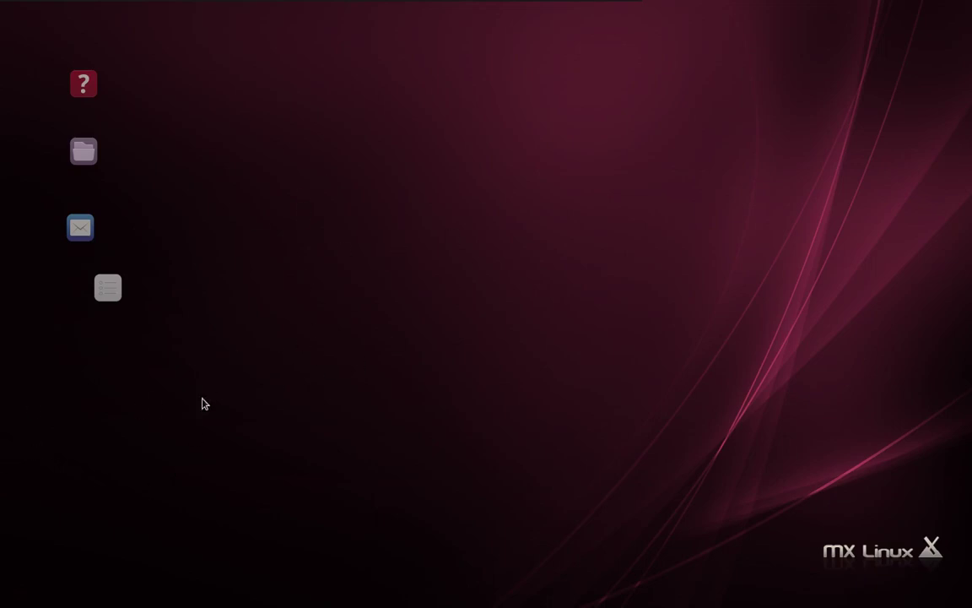
pyautogui.click(114, 284)
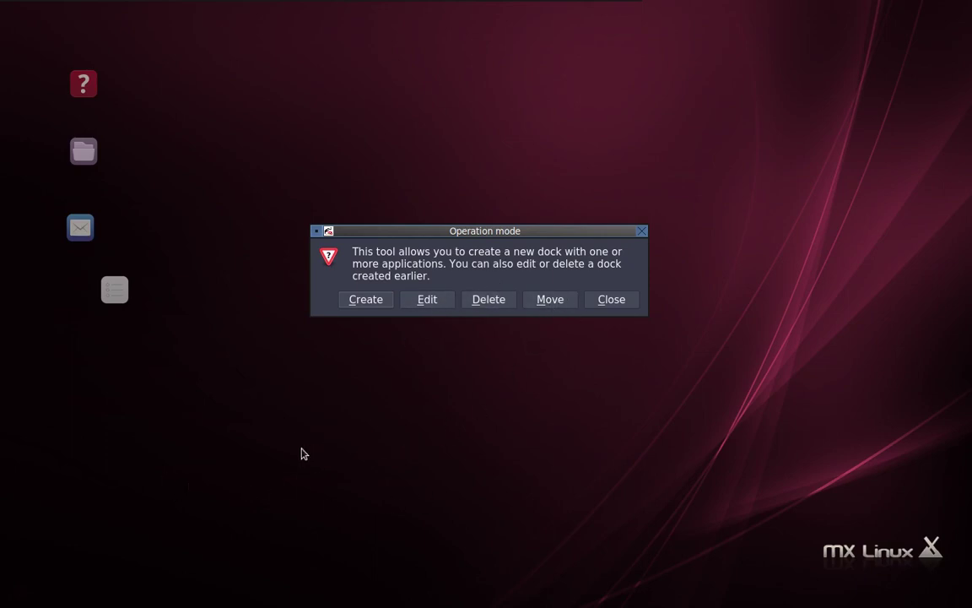
# - Start a new dock and enter 'calculate' as its name
pyautogui.click(363, 301)
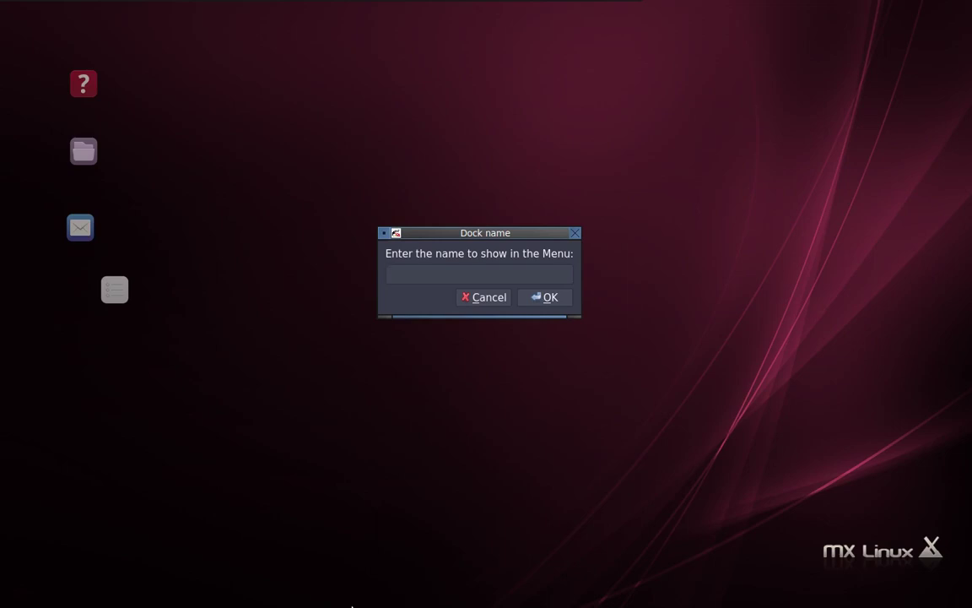
pyautogui.write('calculate')
pyautogui.doubleClick(411, 272)
# - Load galculator.desktop as the dock's first application, keeping the 48x48 icon size
pyautogui.click(546, 297)
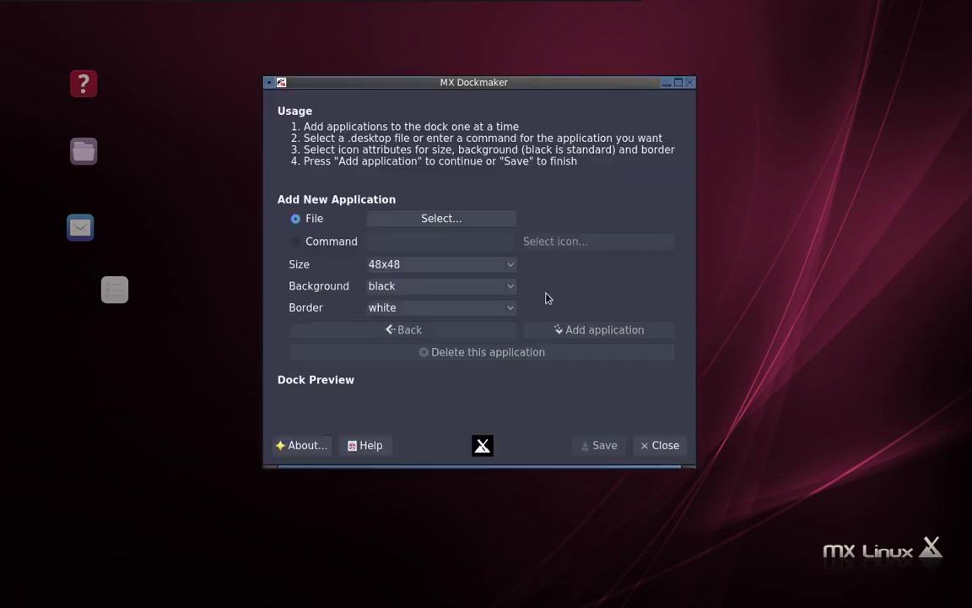
pyautogui.click(423, 221)
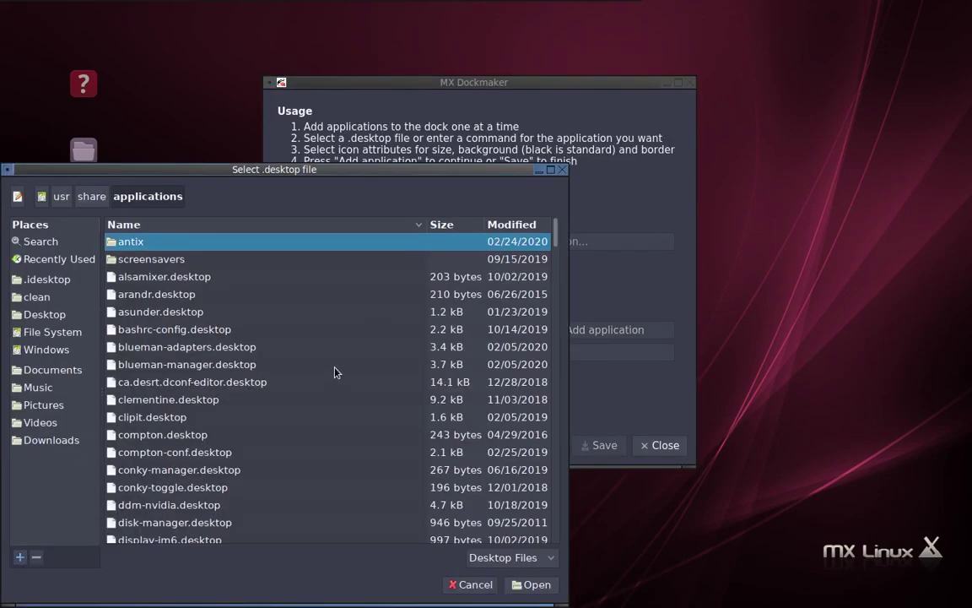
pyautogui.write('g')
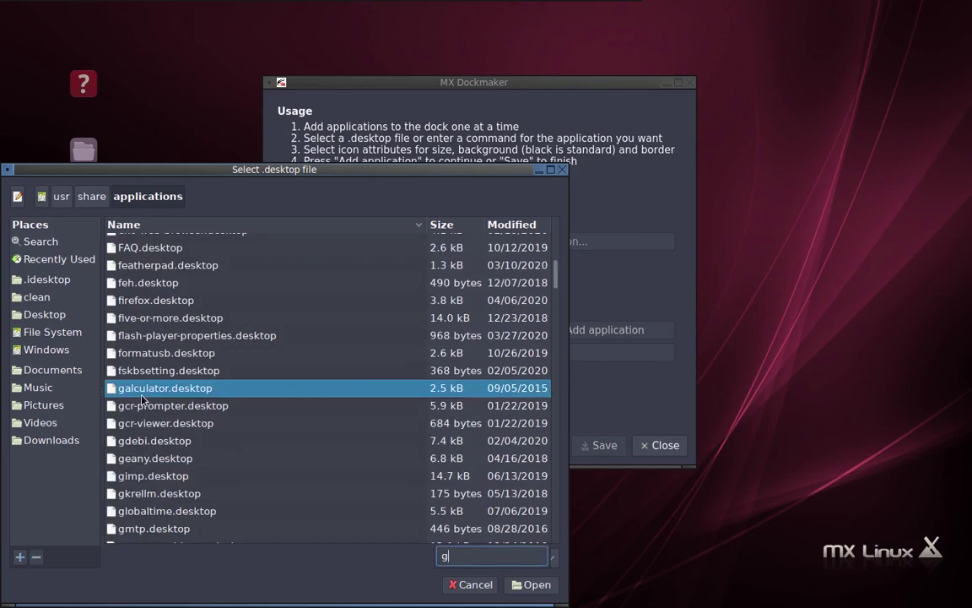
pyautogui.click(532, 584)
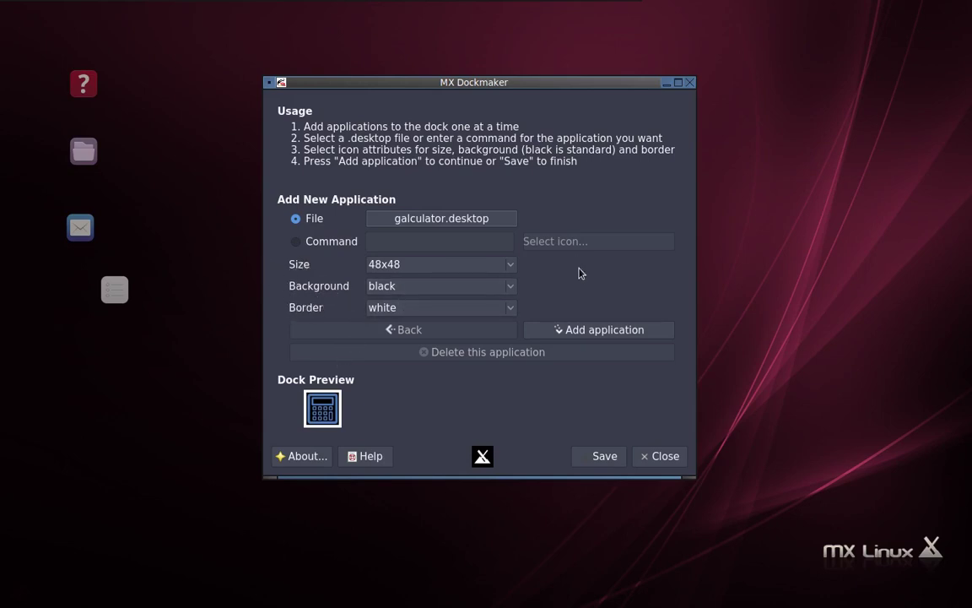
pyautogui.click(418, 266)
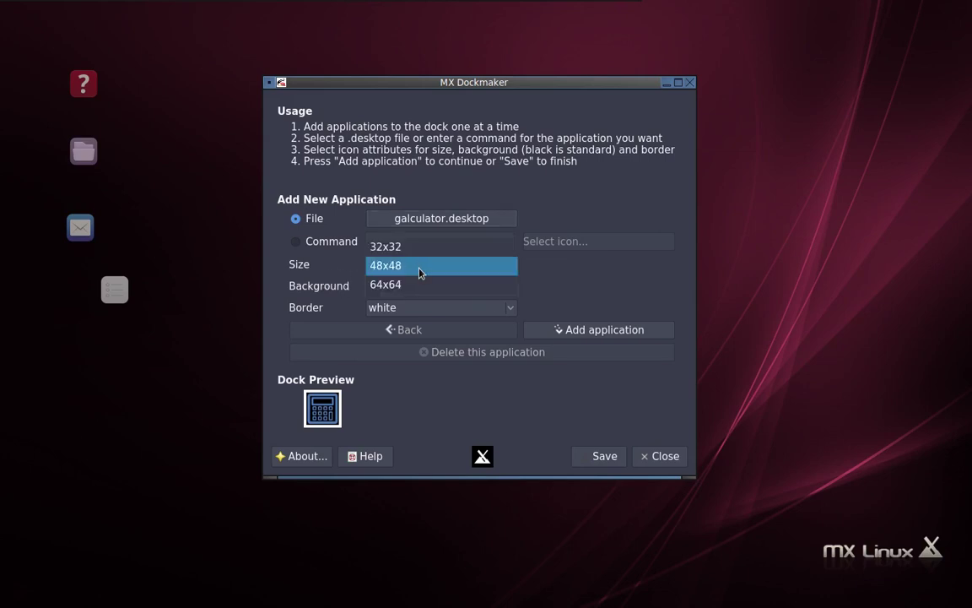
pyautogui.click(424, 267)
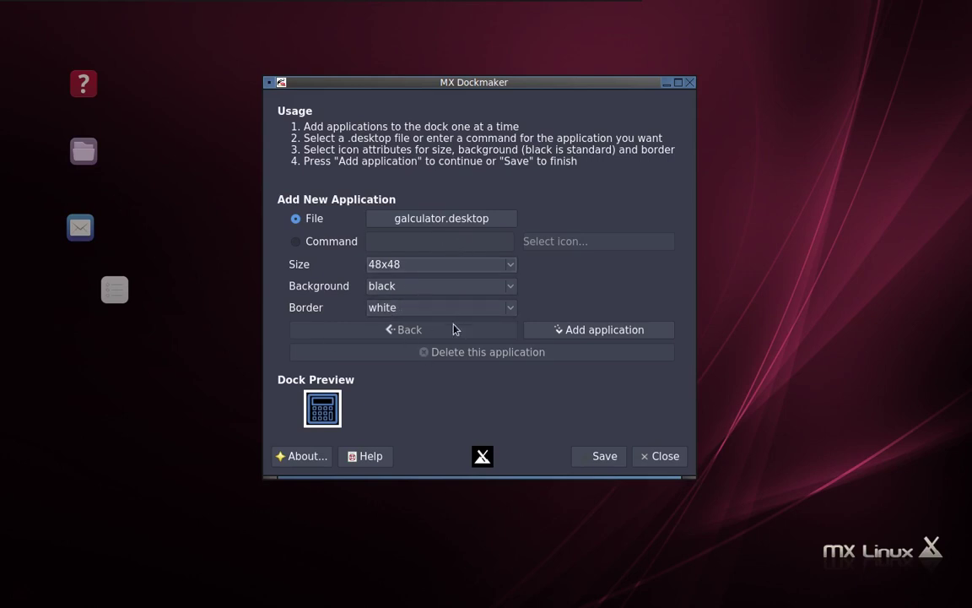
# - Add libreoffice-calc.desktop as the second application and save the dock
pyautogui.click(579, 332)
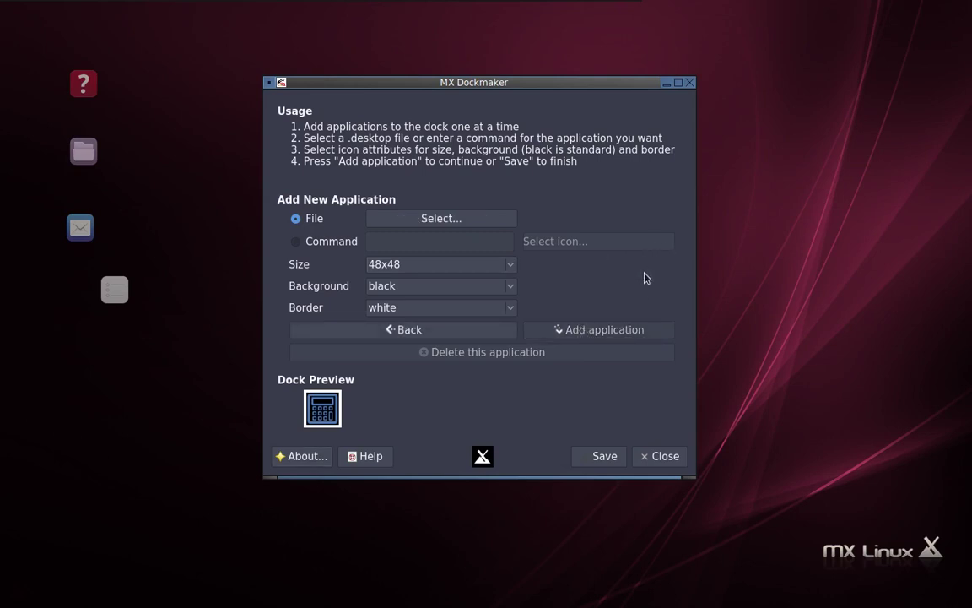
pyautogui.click(426, 219)
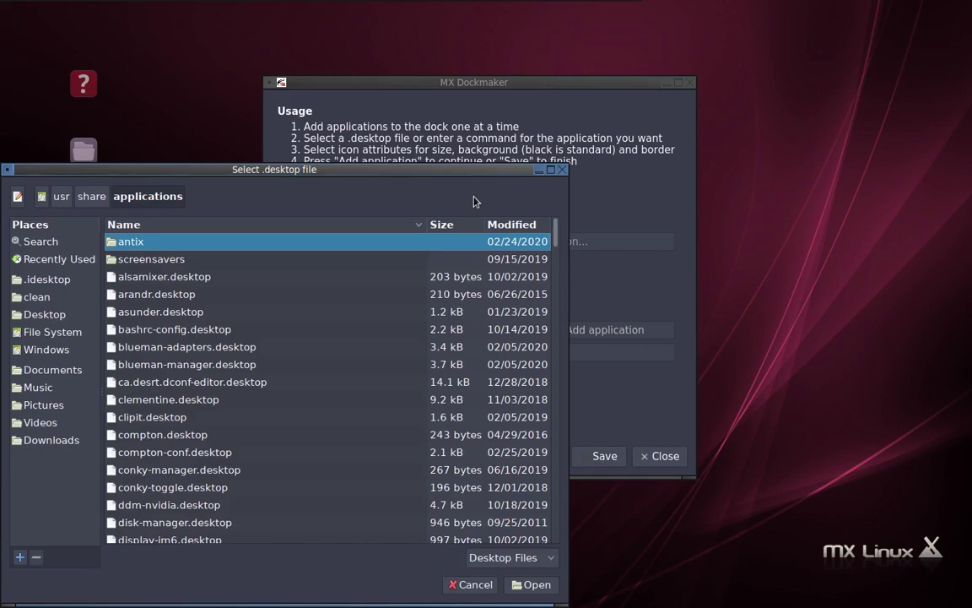
pyautogui.write('lib')
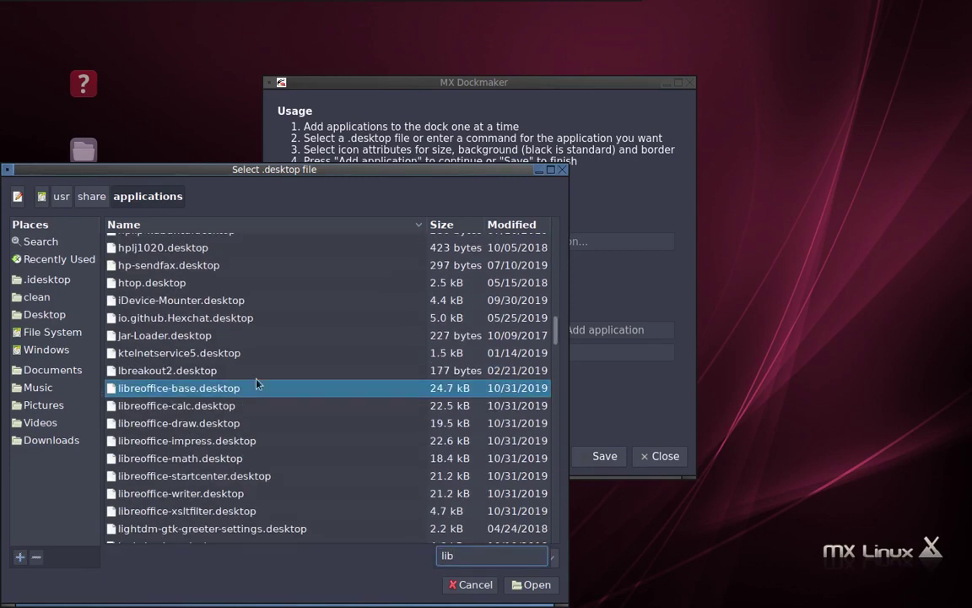
pyautogui.click(183, 407)
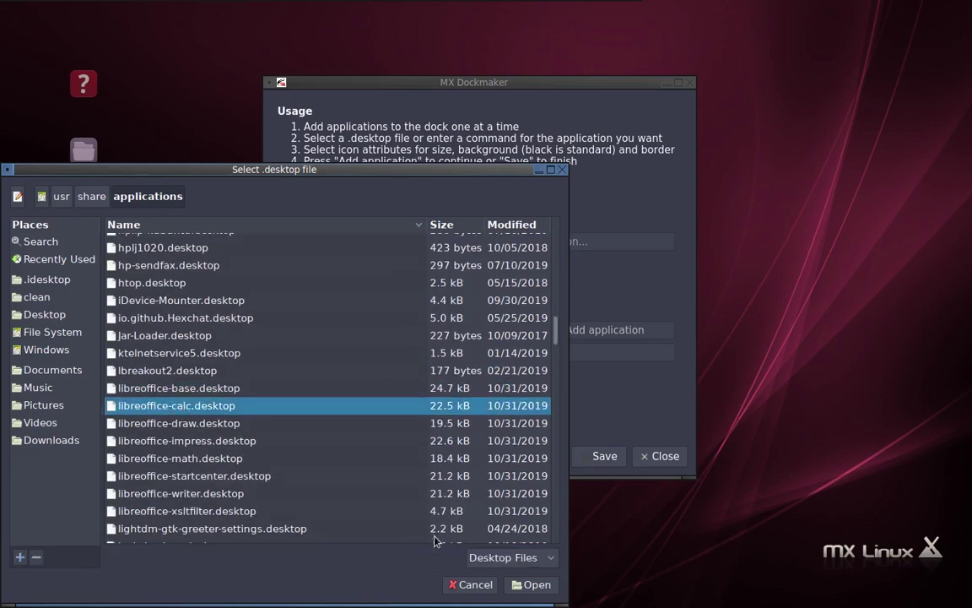
pyautogui.click(530, 584)
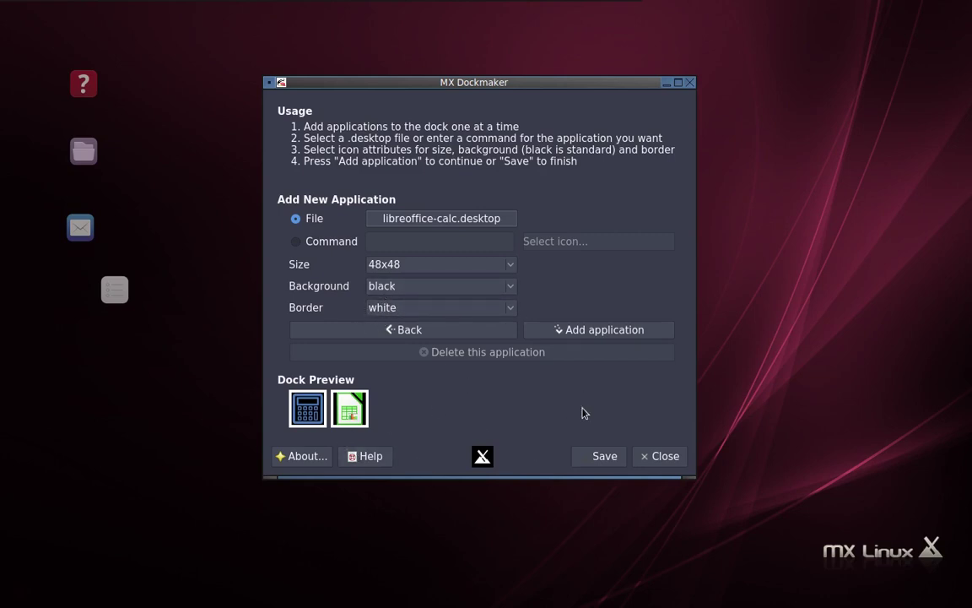
pyautogui.click(603, 457)
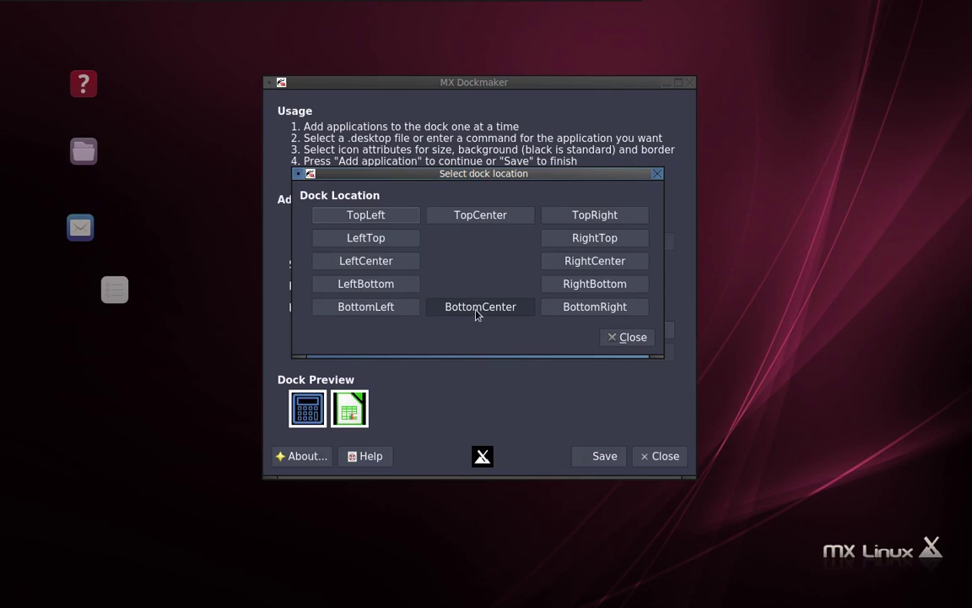
# - Keep the bottom-centre location and save the dock file as 'calculate'
pyautogui.click(627, 337)
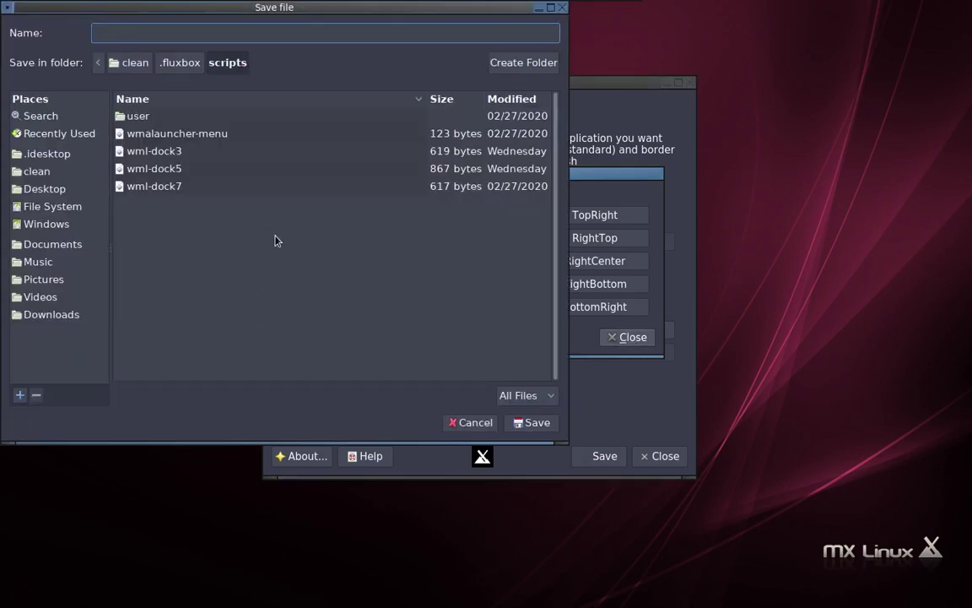
pyautogui.write('calculate')
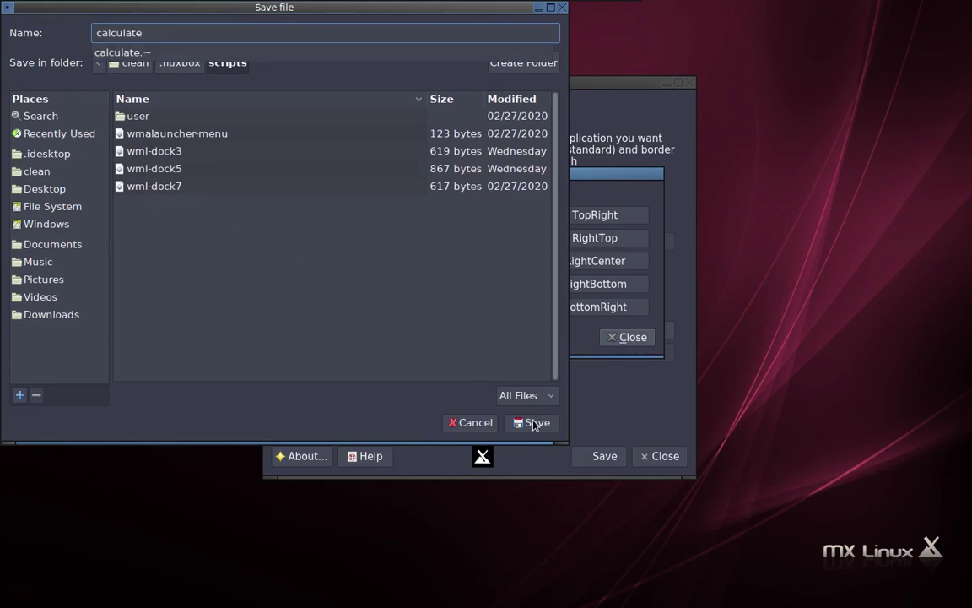
pyautogui.press('Escape')
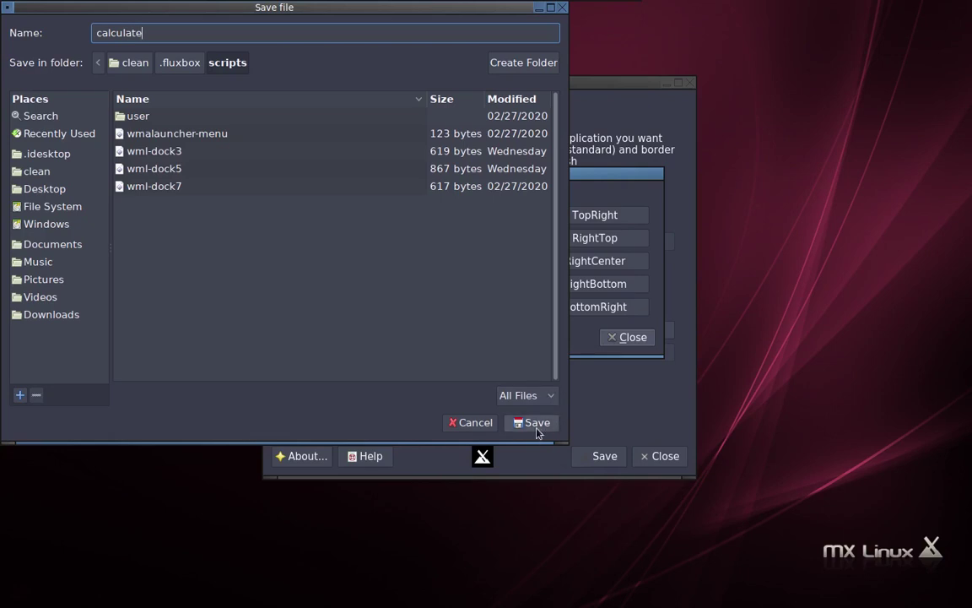
pyautogui.click(535, 423)
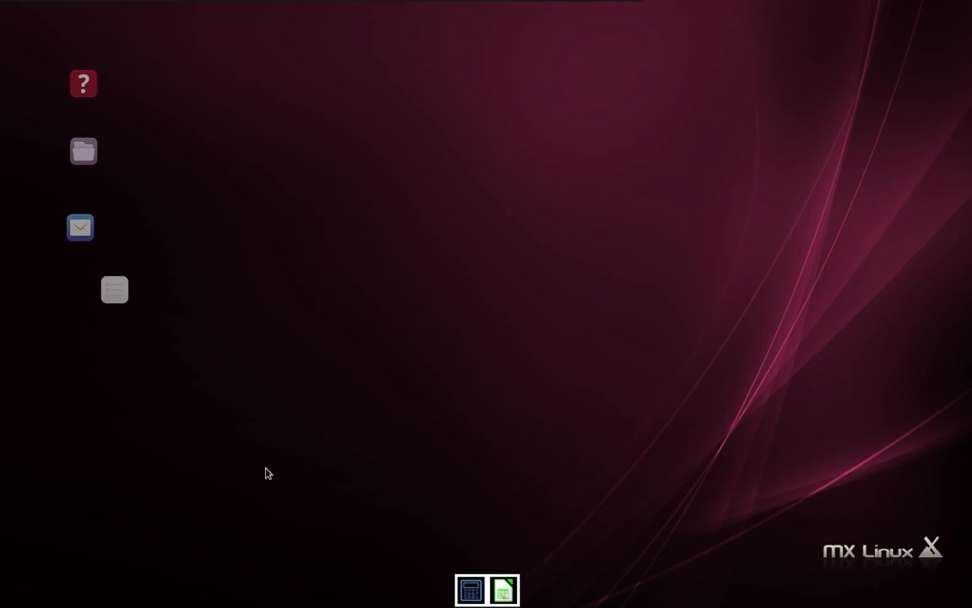
# - Relaunch MX Dockmaker in Edit mode and select the calculate dock file
pyautogui.doubleClick(124, 297)
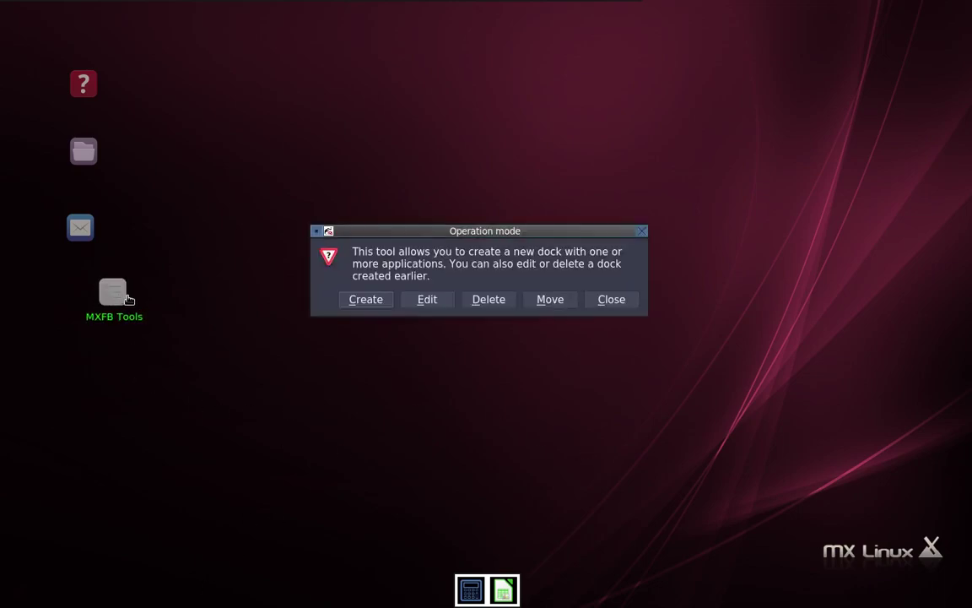
pyautogui.click(426, 300)
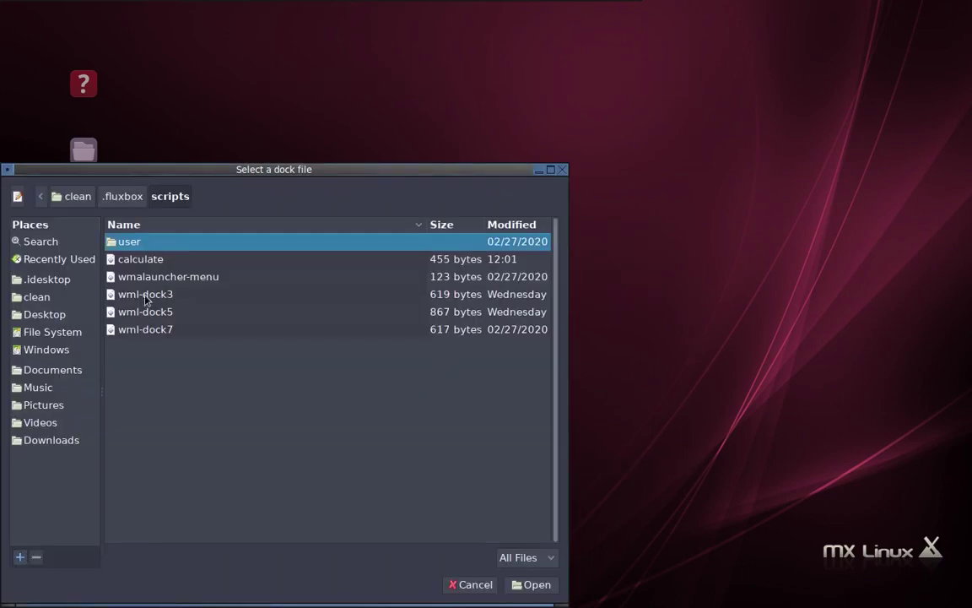
pyautogui.click(128, 259)
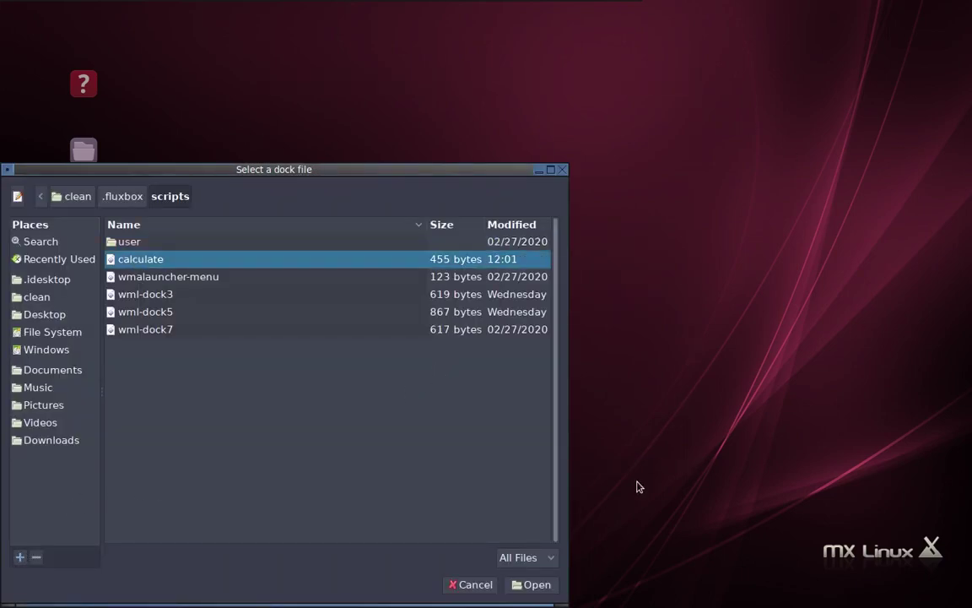
# - Open the calculate dock and give the calculator and LibreOffice Calc entries magenta borders
pyautogui.click(532, 584)
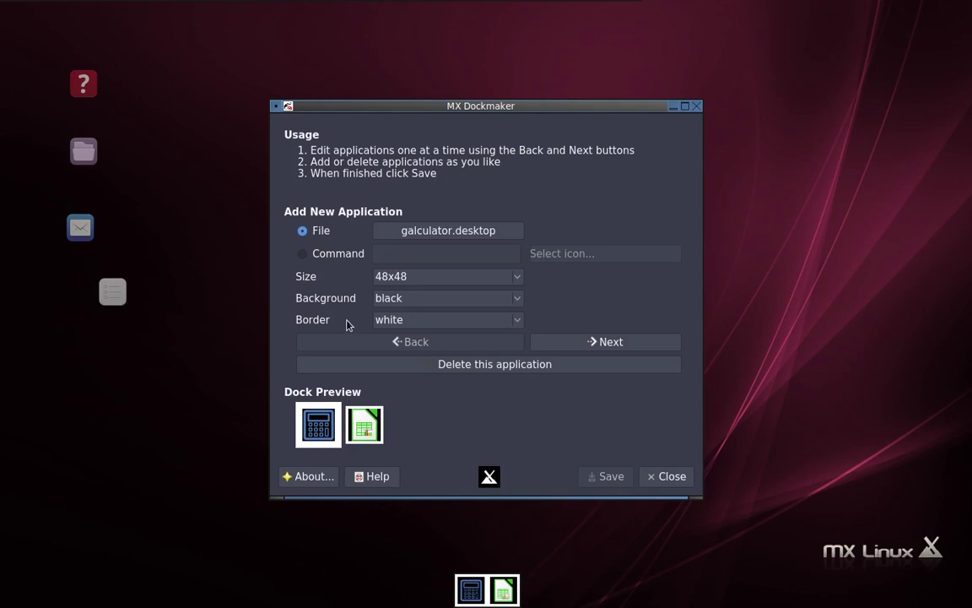
pyautogui.click(440, 320)
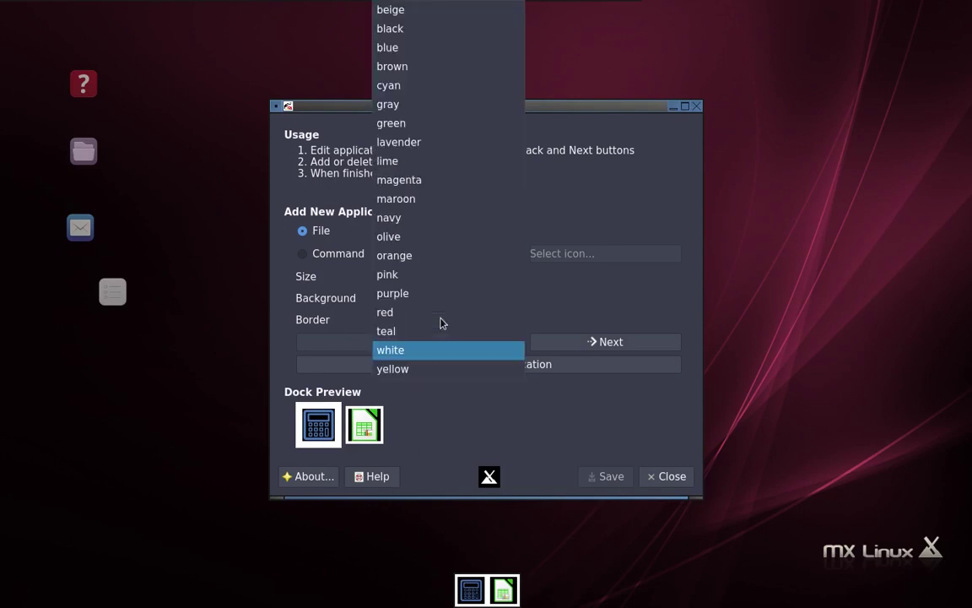
pyautogui.click(415, 183)
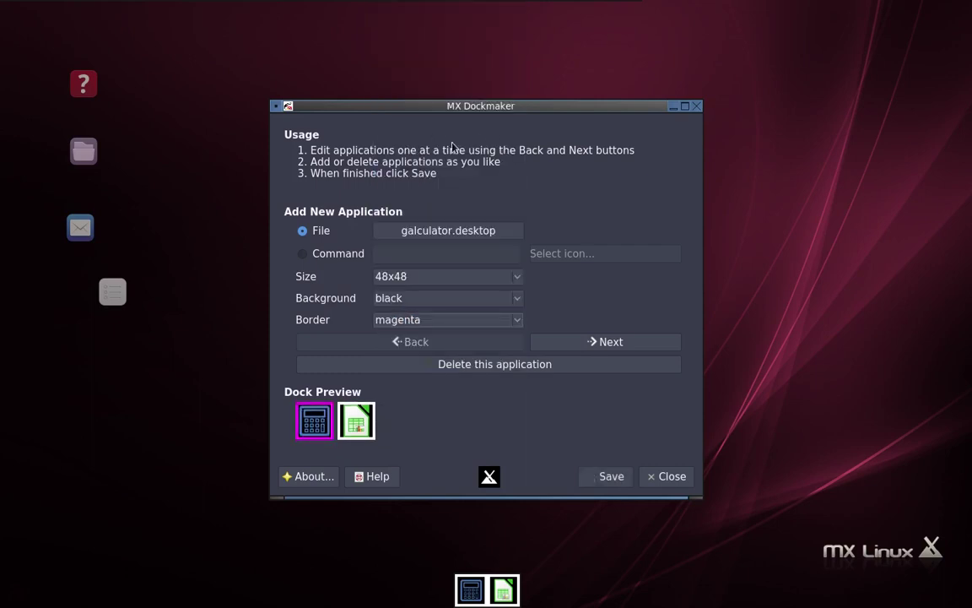
pyautogui.click(598, 342)
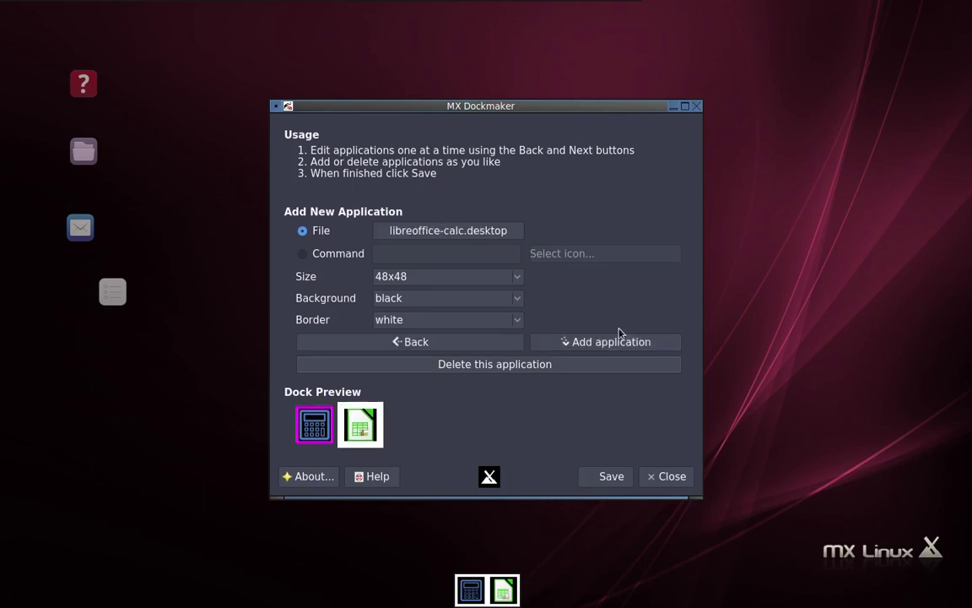
pyautogui.click(496, 328)
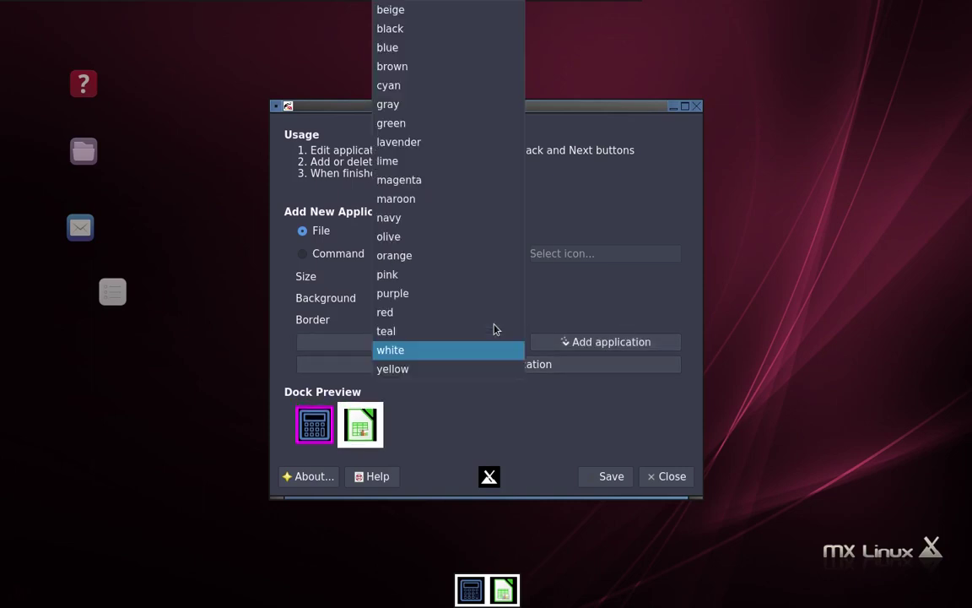
pyautogui.click(425, 187)
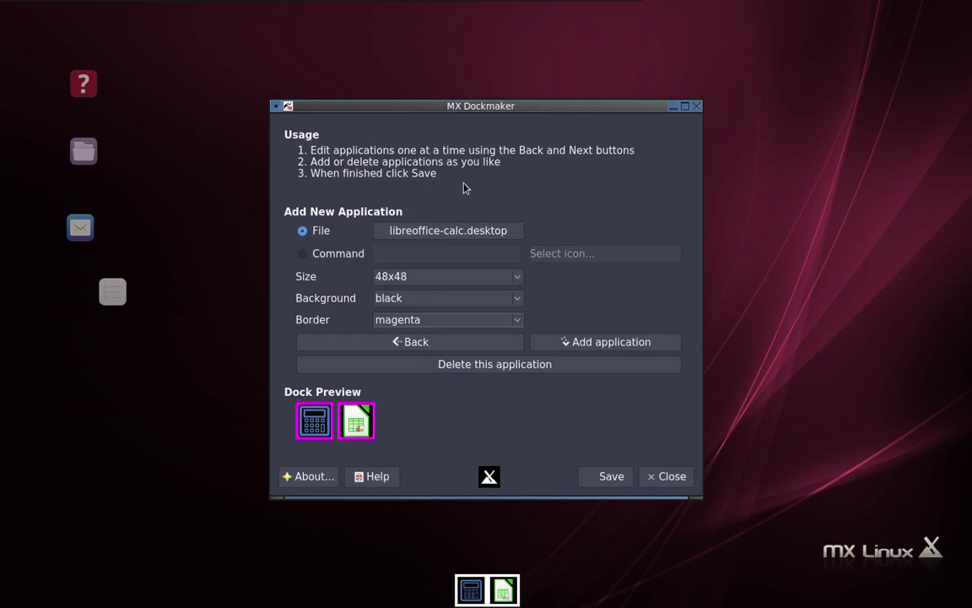
# - Save the edited dock at its current location, overwriting the calculate file
pyautogui.click(598, 481)
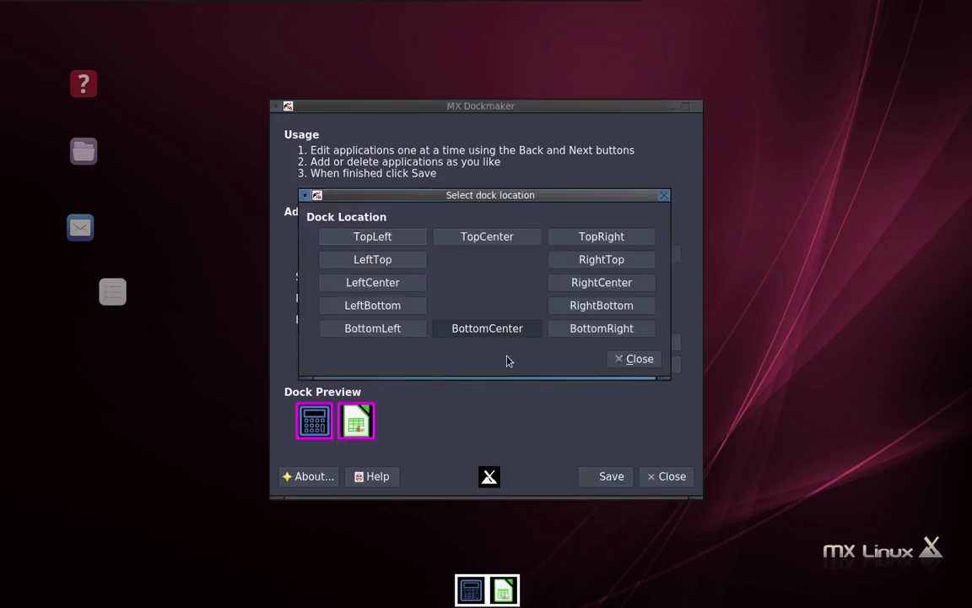
pyautogui.click(639, 359)
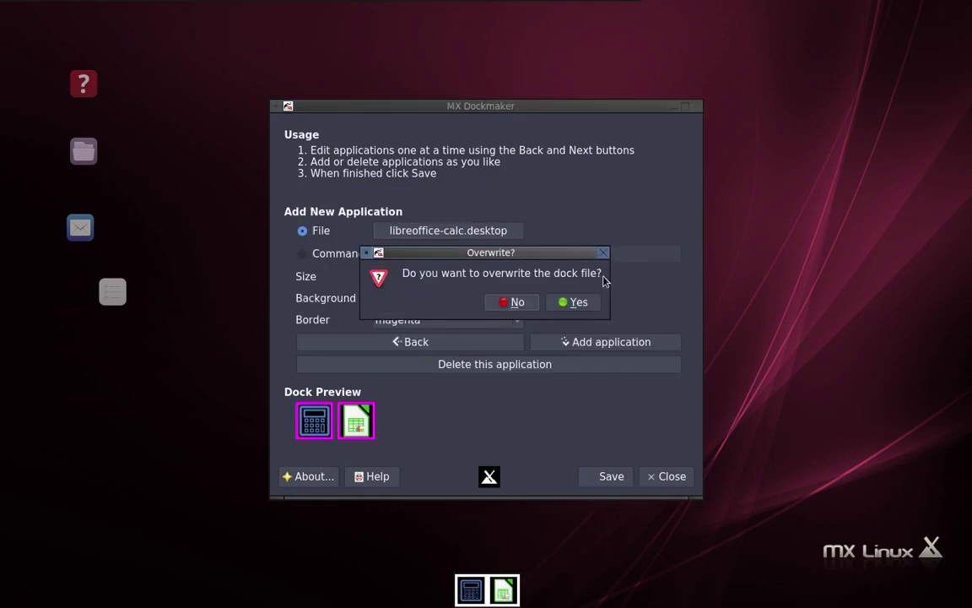
pyautogui.click(571, 302)
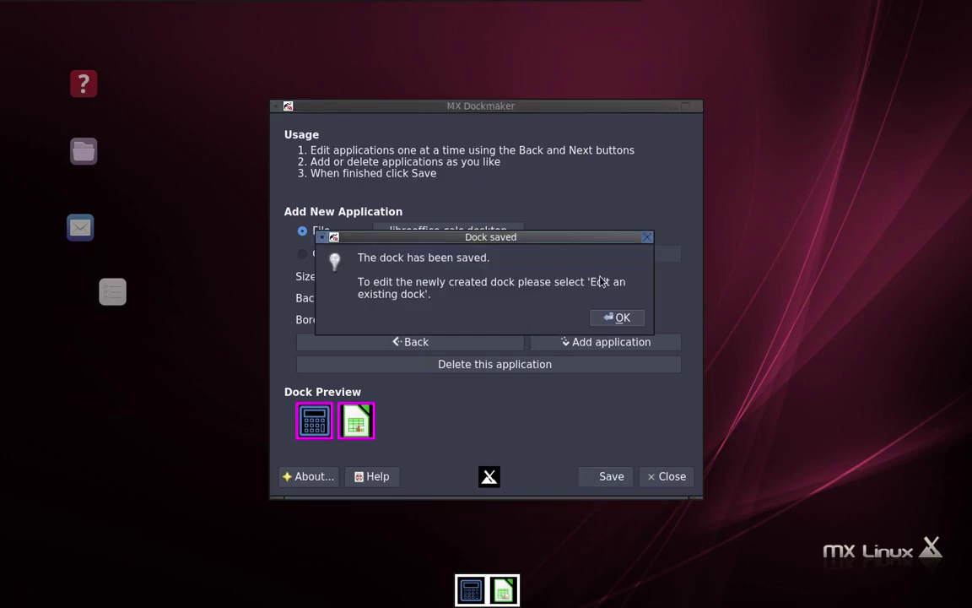
pyautogui.click(620, 318)
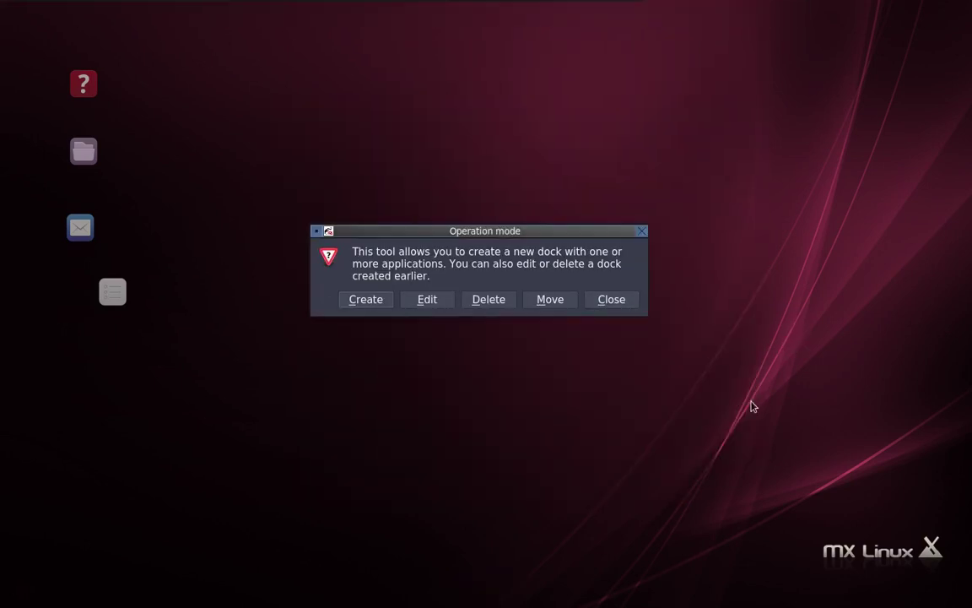
# - Run the calculate dock from Look > Docks & launchers, then nudge the MXFB Tools icon
pyautogui.click(614, 304)
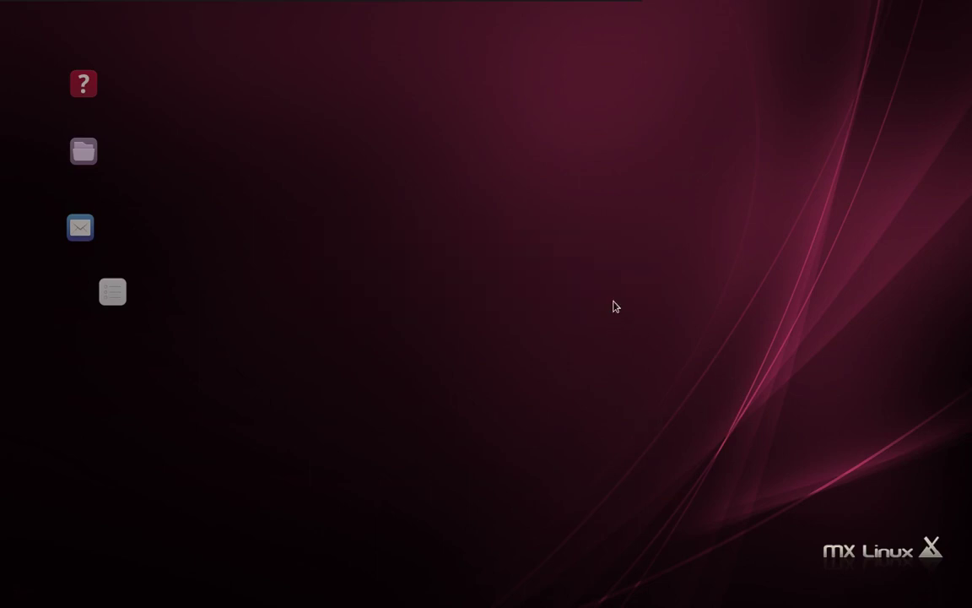
pyautogui.rightClick(492, 295)
pyautogui.moveTo(467, 497)
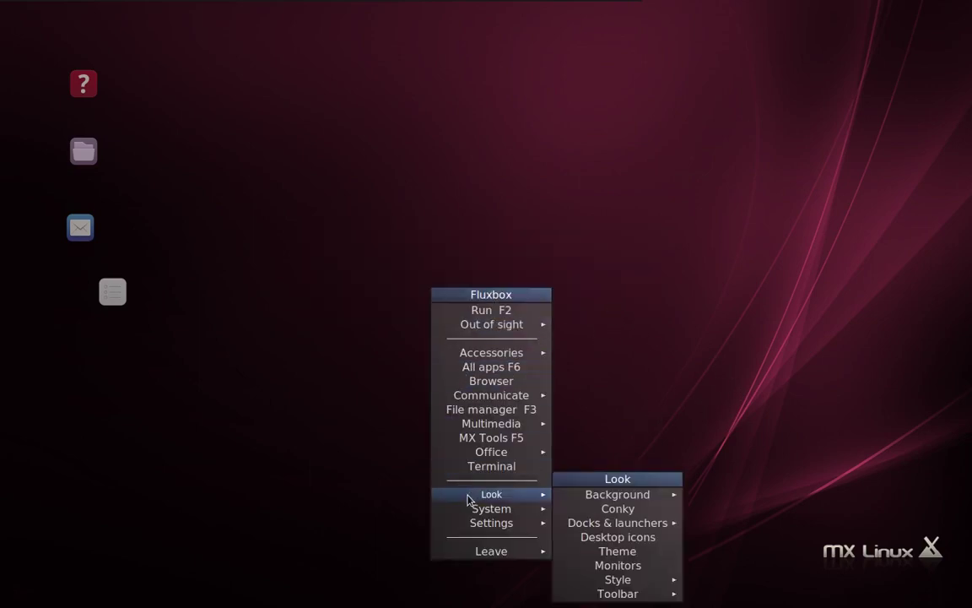
pyautogui.moveTo(641, 522)
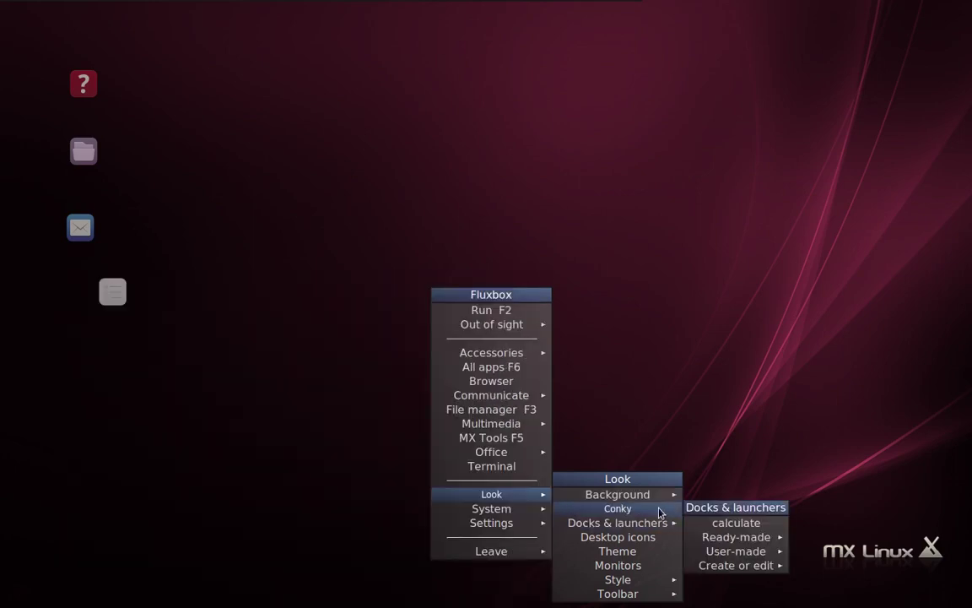
pyautogui.click(736, 523)
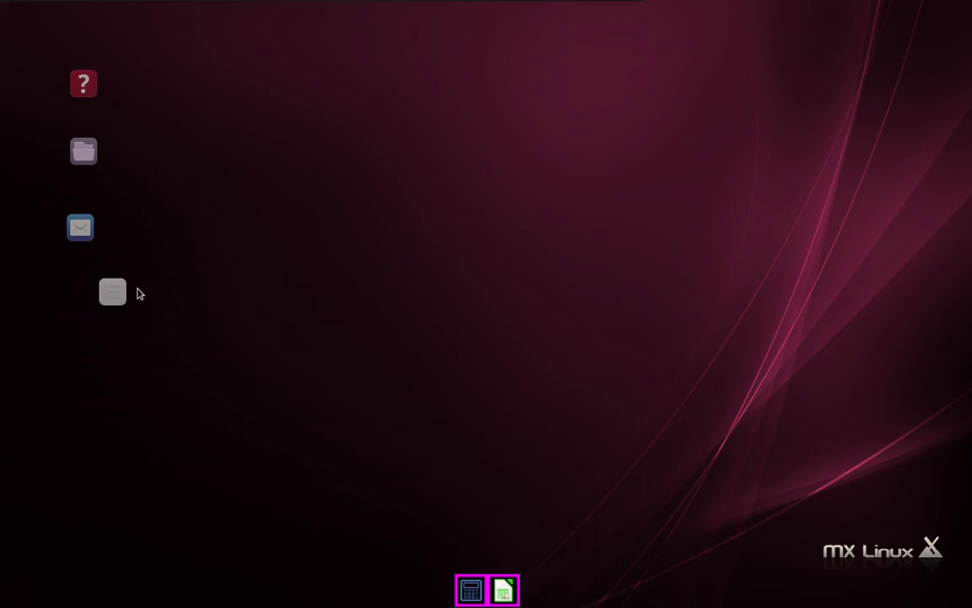
pyautogui.moveTo(121, 286); pyautogui.dragTo(119, 291)
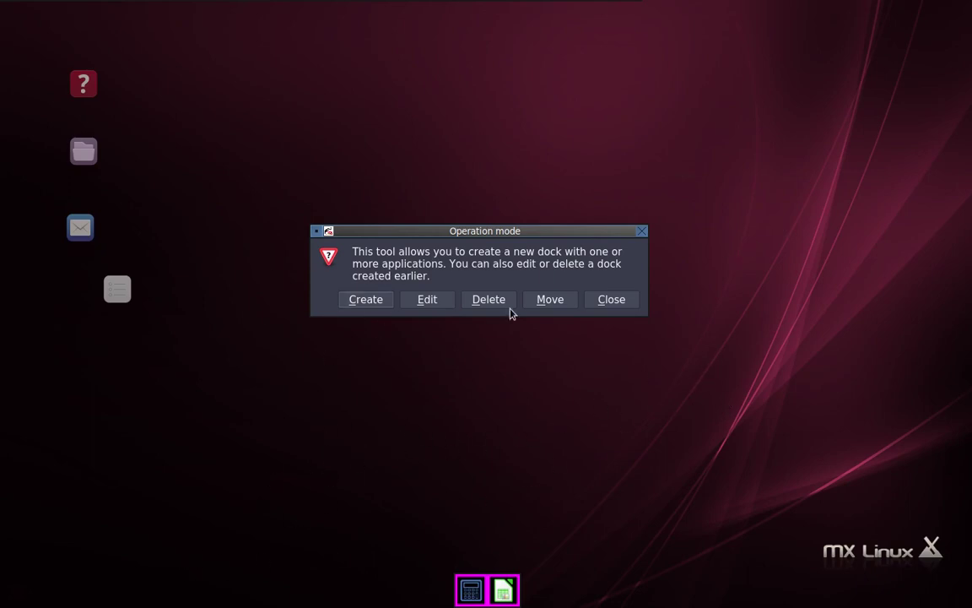
# - Move the calculate dock to the RightCenter position
pyautogui.click(555, 299)
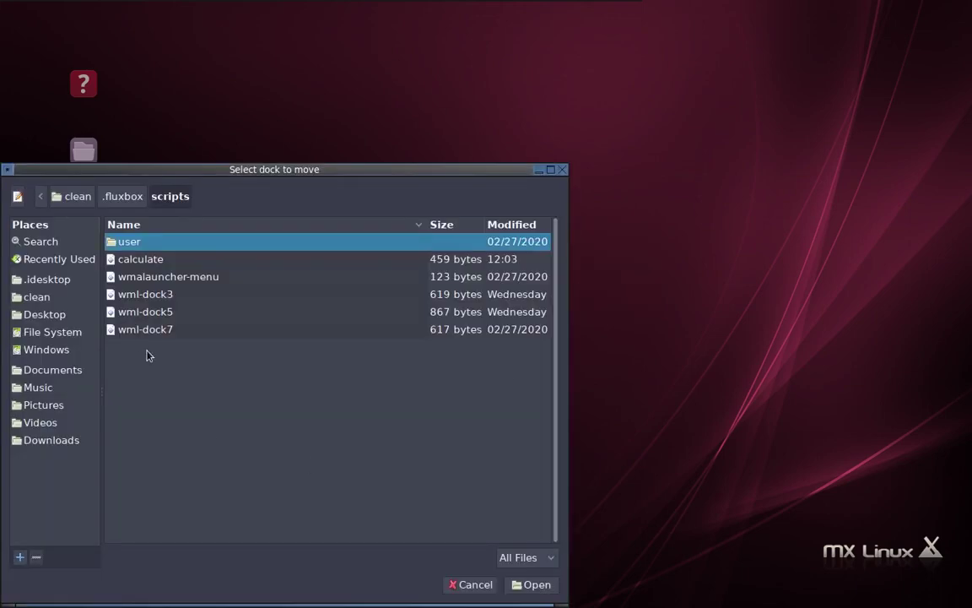
pyautogui.click(157, 260)
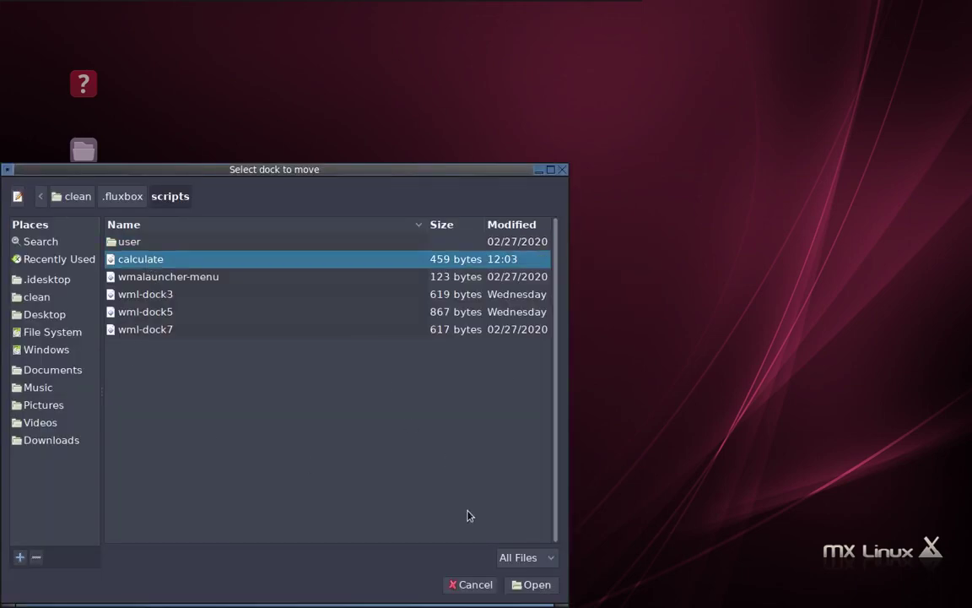
pyautogui.click(540, 586)
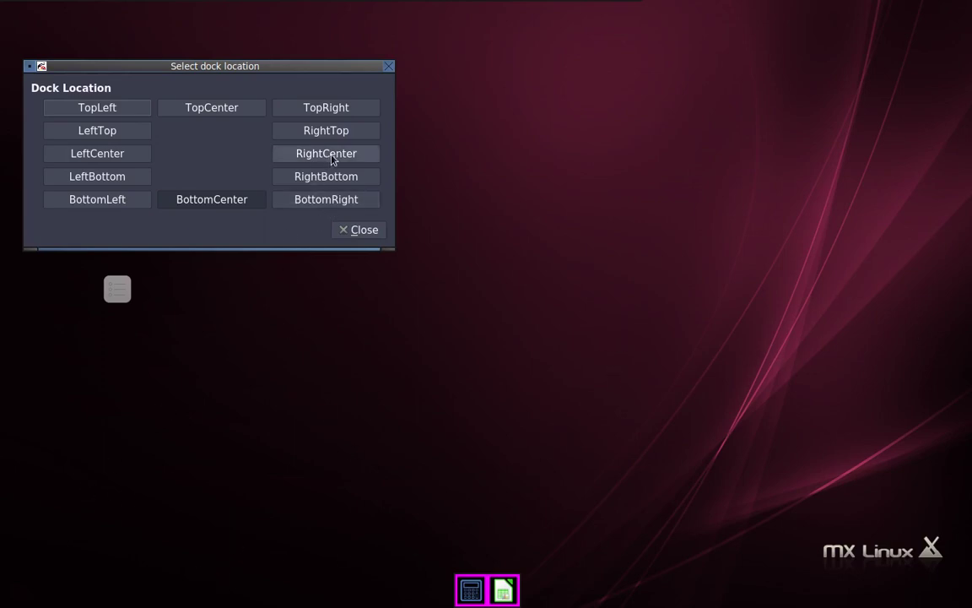
pyautogui.click(363, 232)
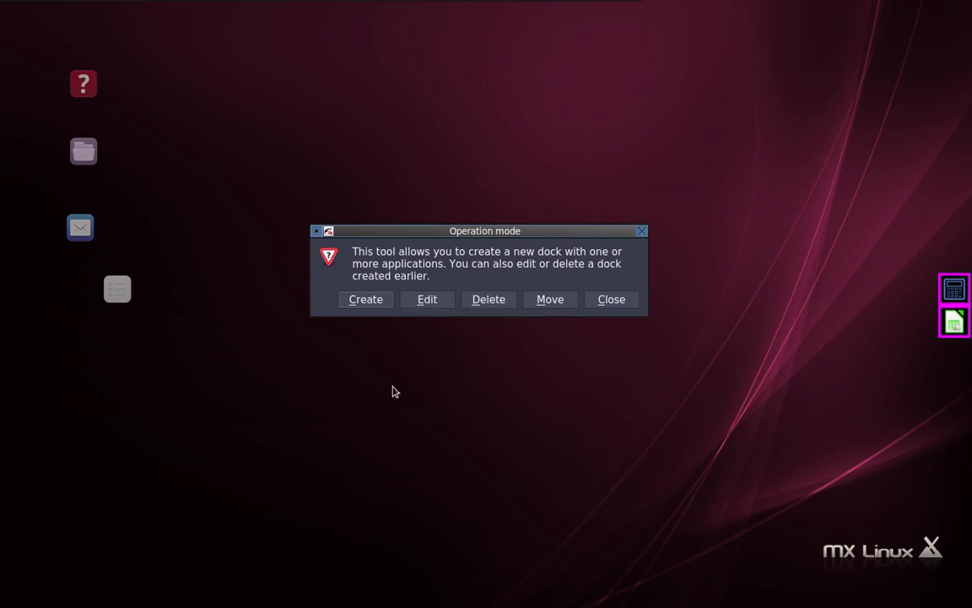
# - Choose Delete mode, select the calculate dock script, and confirm its deletion
pyautogui.click(490, 300)
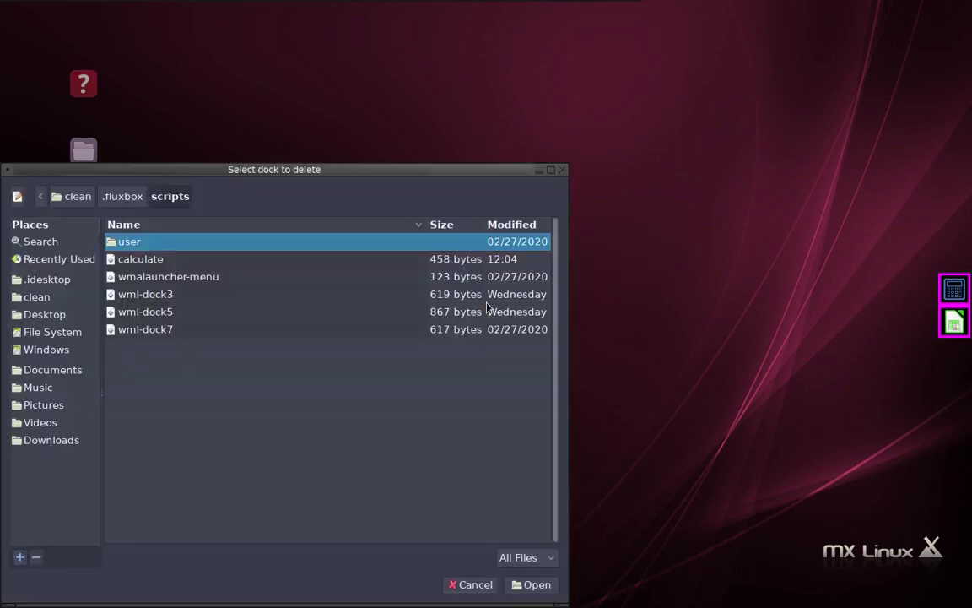
pyautogui.click(144, 257)
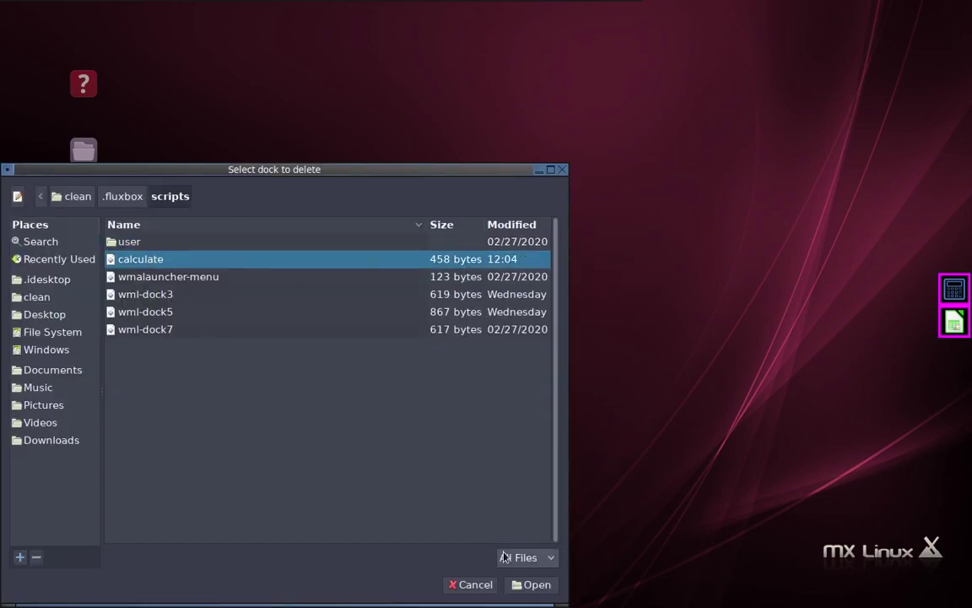
pyautogui.click(534, 582)
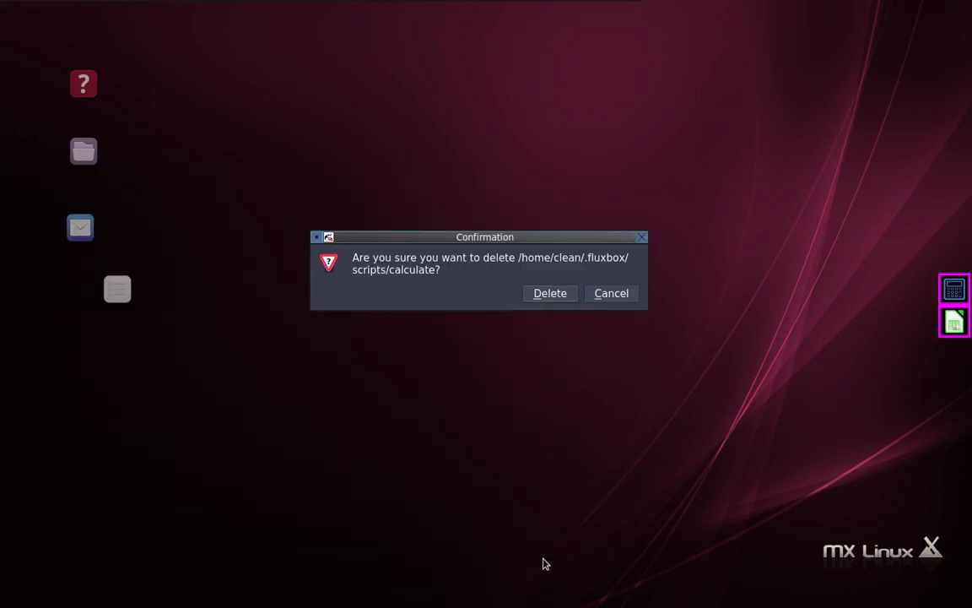
pyautogui.click(550, 295)
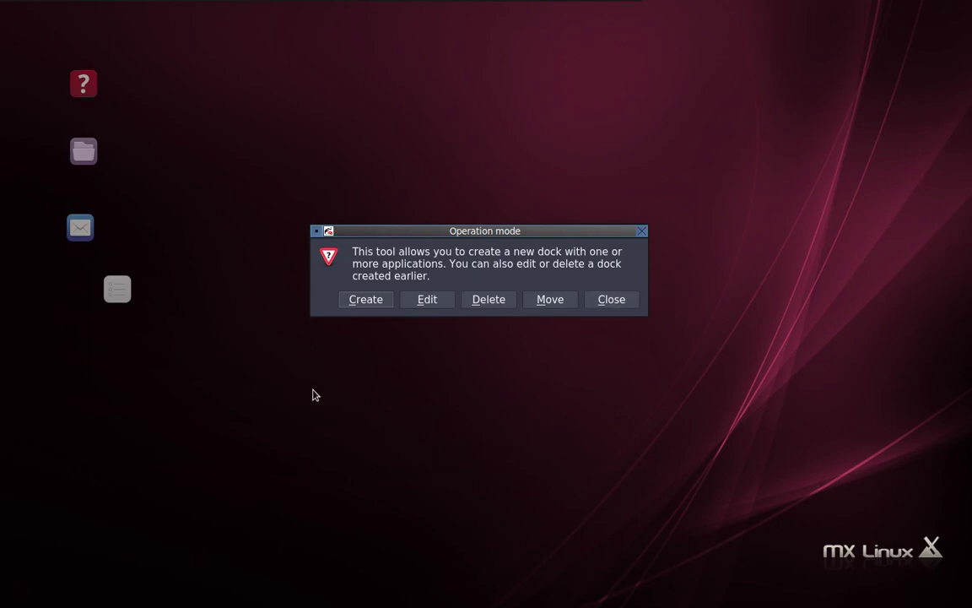
# - Start a new dock named 'ccc' and bring up the MX Dockmaker help page
pyautogui.click(374, 302)
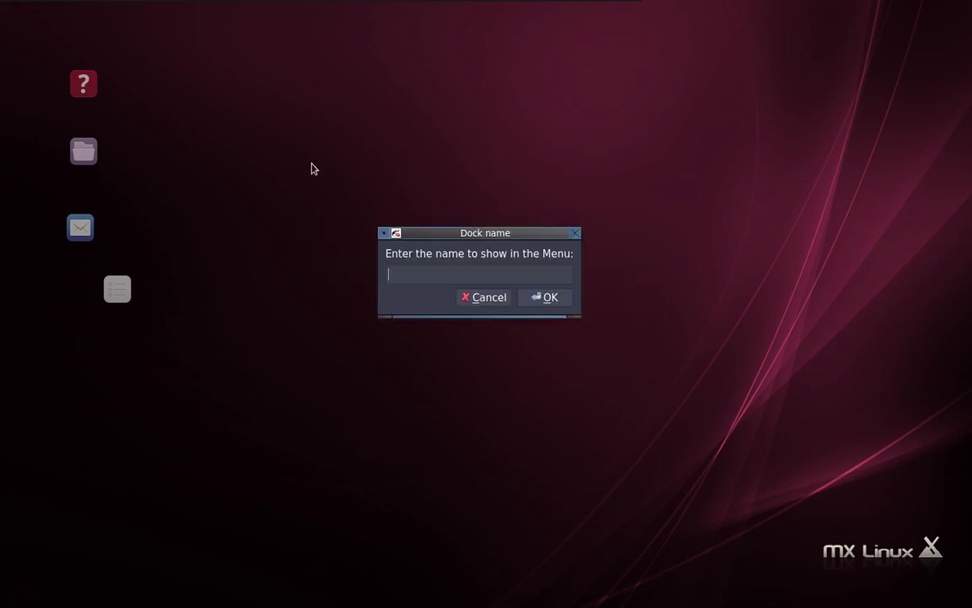
pyautogui.write('ccc')
pyautogui.click(545, 298)
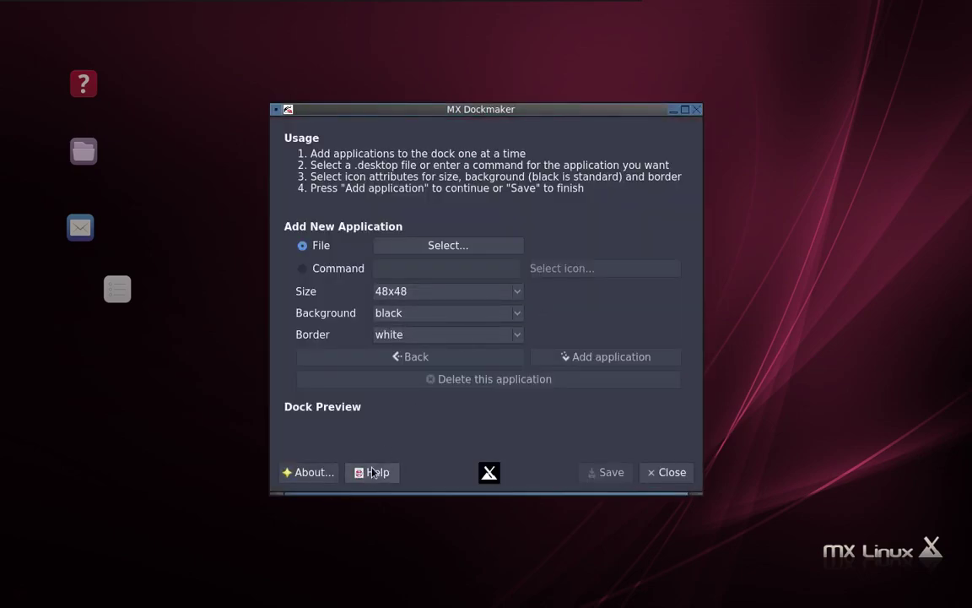
pyautogui.click(371, 474)
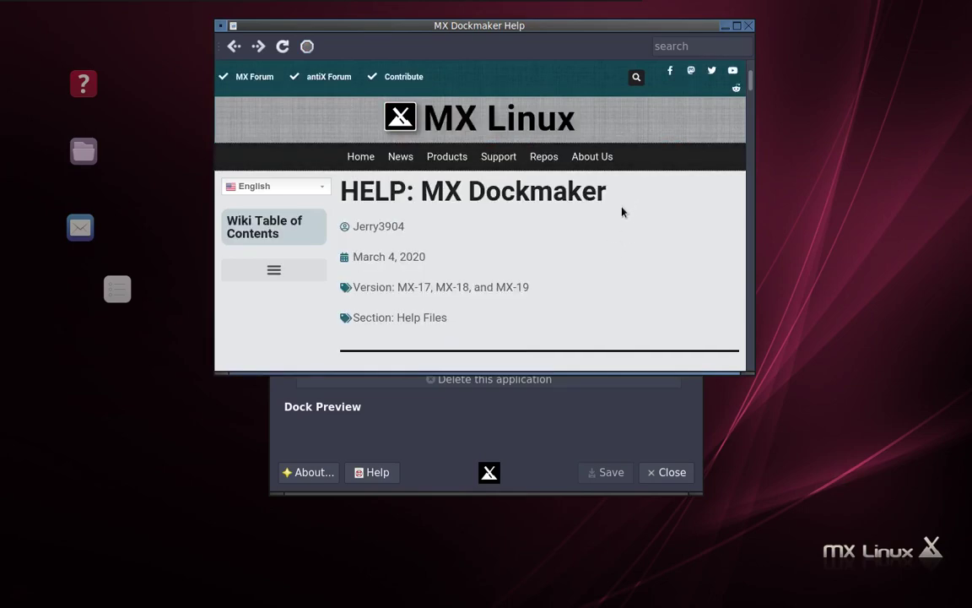
# - Scroll the help page down to the Technical details section with the wmalauncher examples
pyautogui.scroll(-5, 629, 203)
pyautogui.scroll(-2, 611, 209)
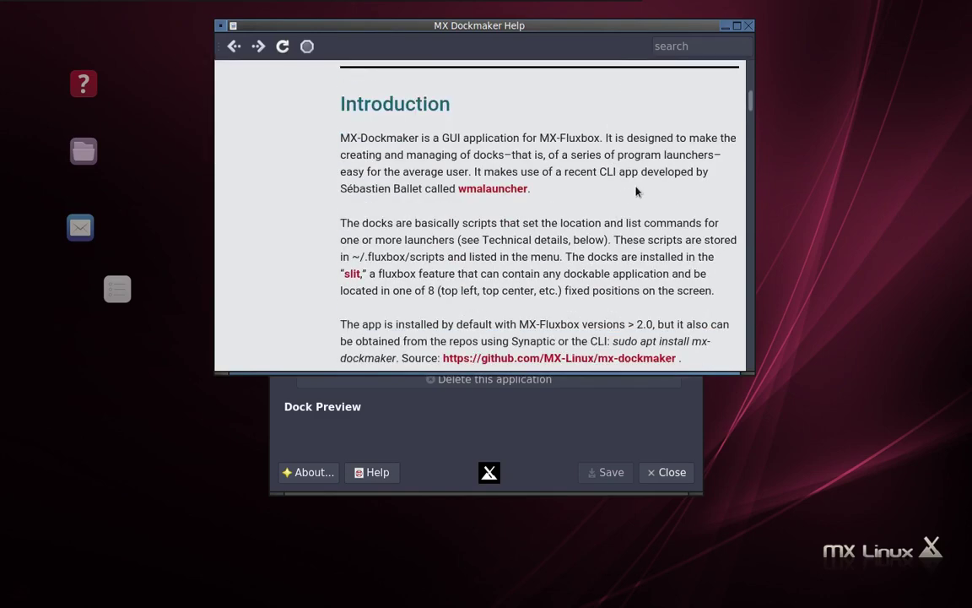
pyautogui.scroll(-15, 636, 192)
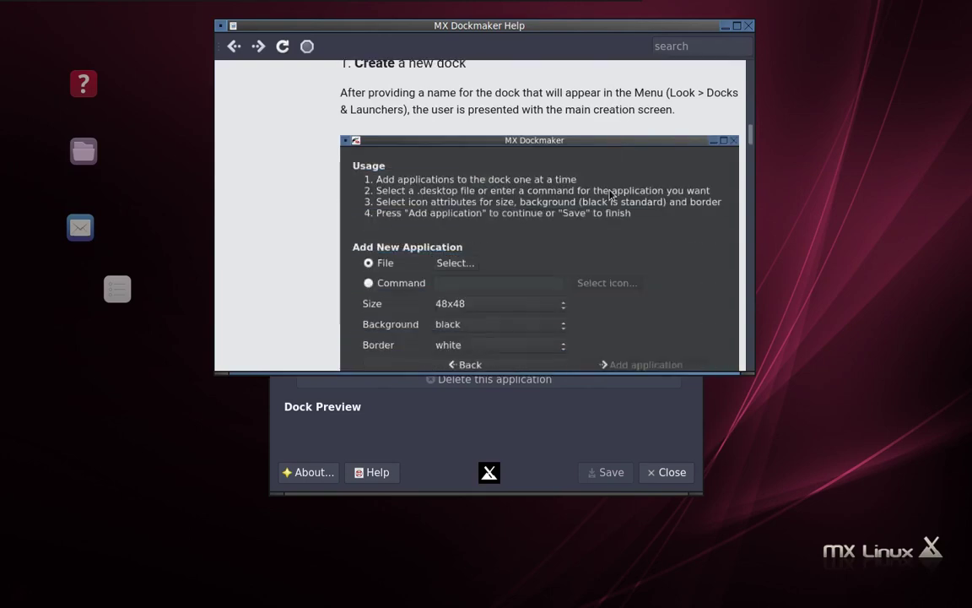
pyautogui.scroll(-15, 613, 195)
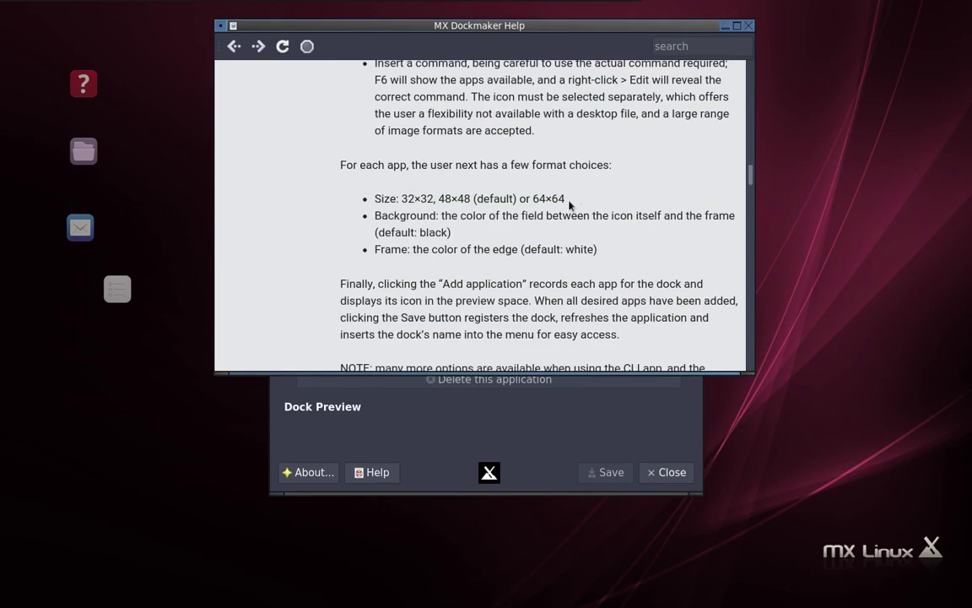
pyautogui.scroll(-15, 566, 211)
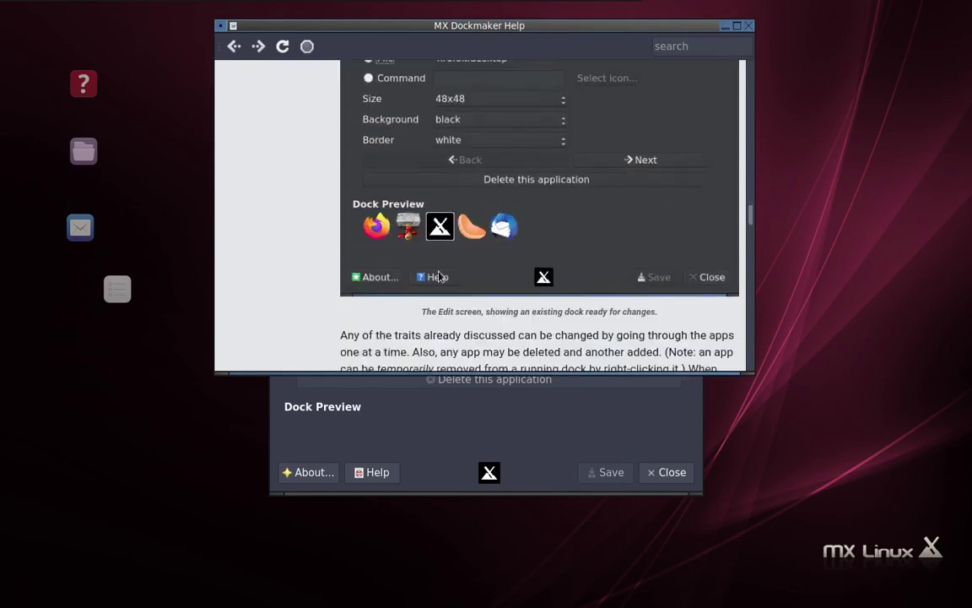
pyautogui.scroll(-8, 399, 284)
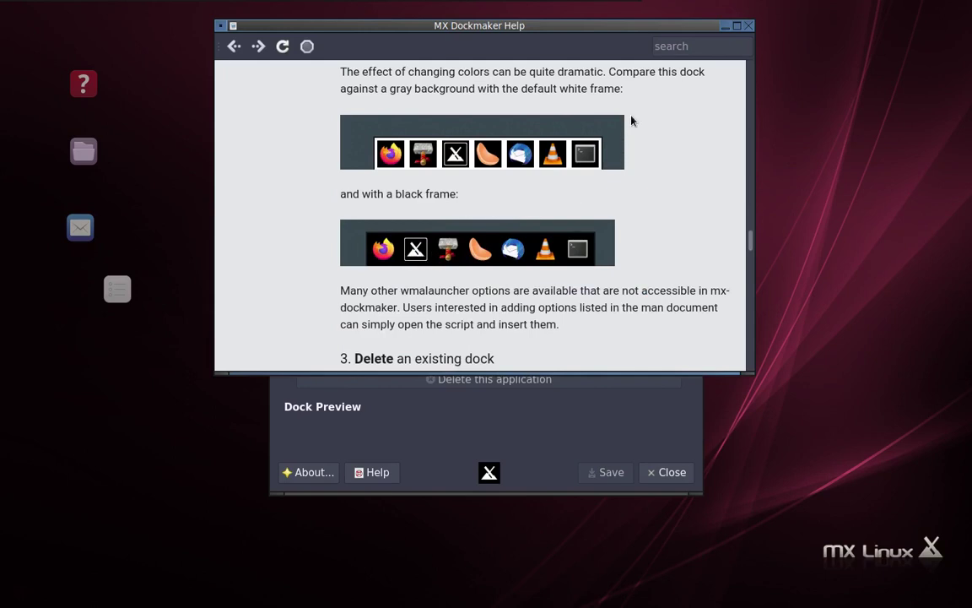
pyautogui.scroll(-10, 550, 200)
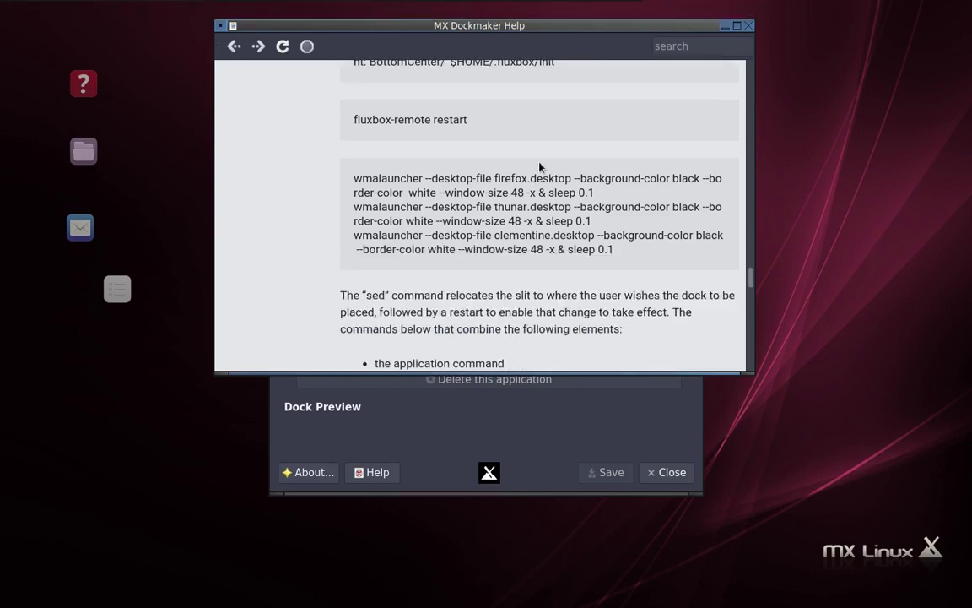
pyautogui.scroll(-3, 545, 165)
# - Close the help page and discard the unsaved 'ccc' dock
pyautogui.click(748, 26)
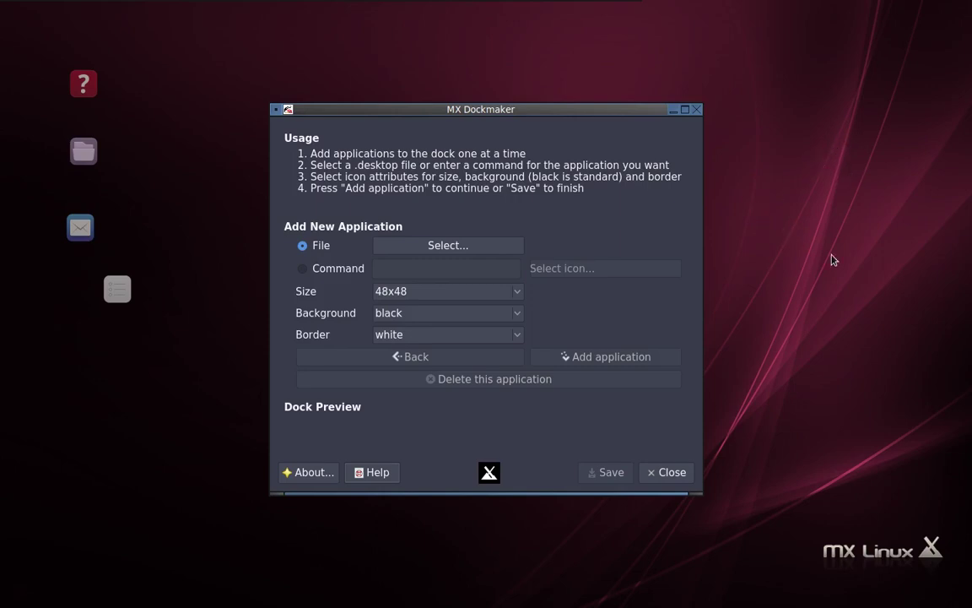
pyautogui.click(662, 472)
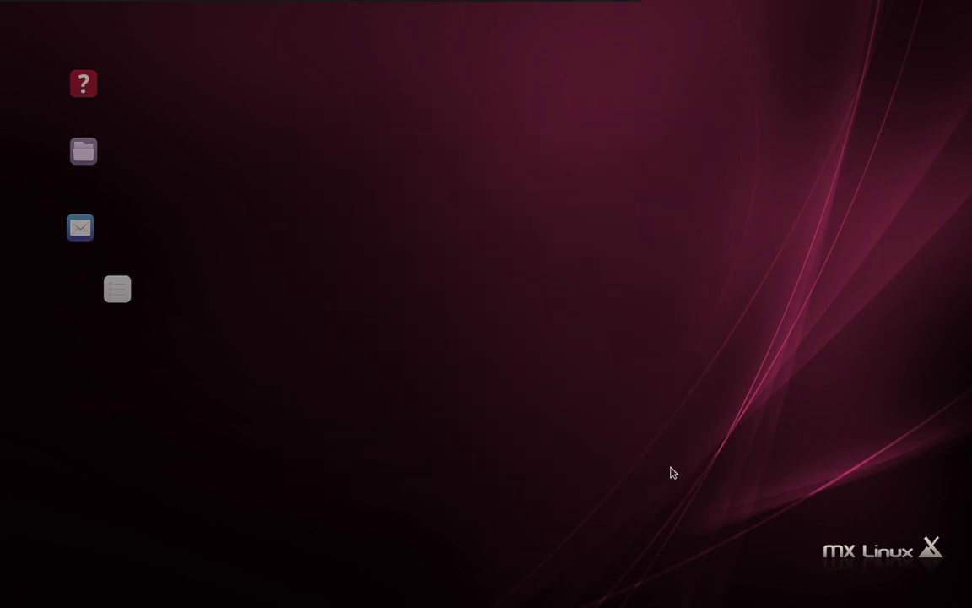